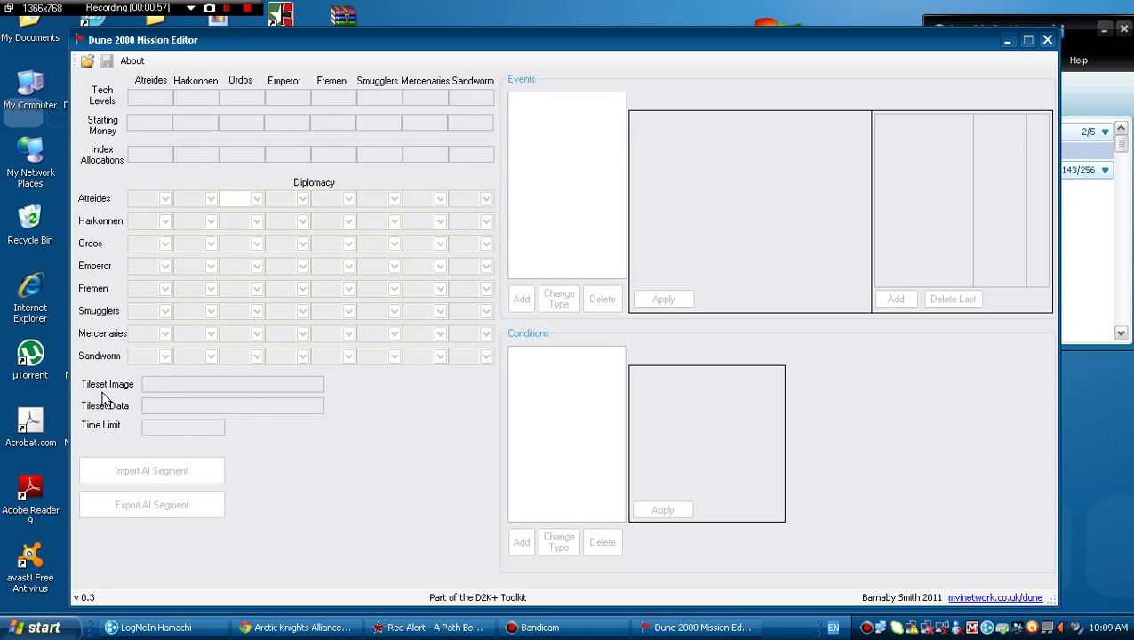
Step: Open the mission file _H9V2.MIS from Westwood\Dune2000\Data\Missions inside the HAMACHI DUNE folder on drive D
{"action": "left_click", "coordinate": [86, 61]}
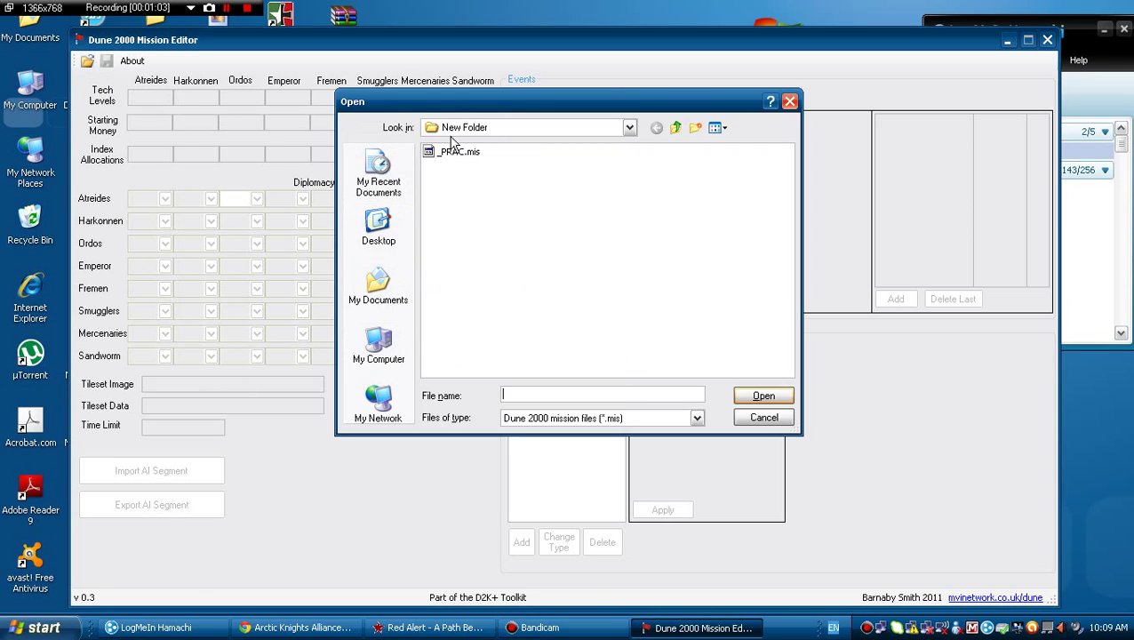
{"action": "left_click", "coordinate": [384, 355]}
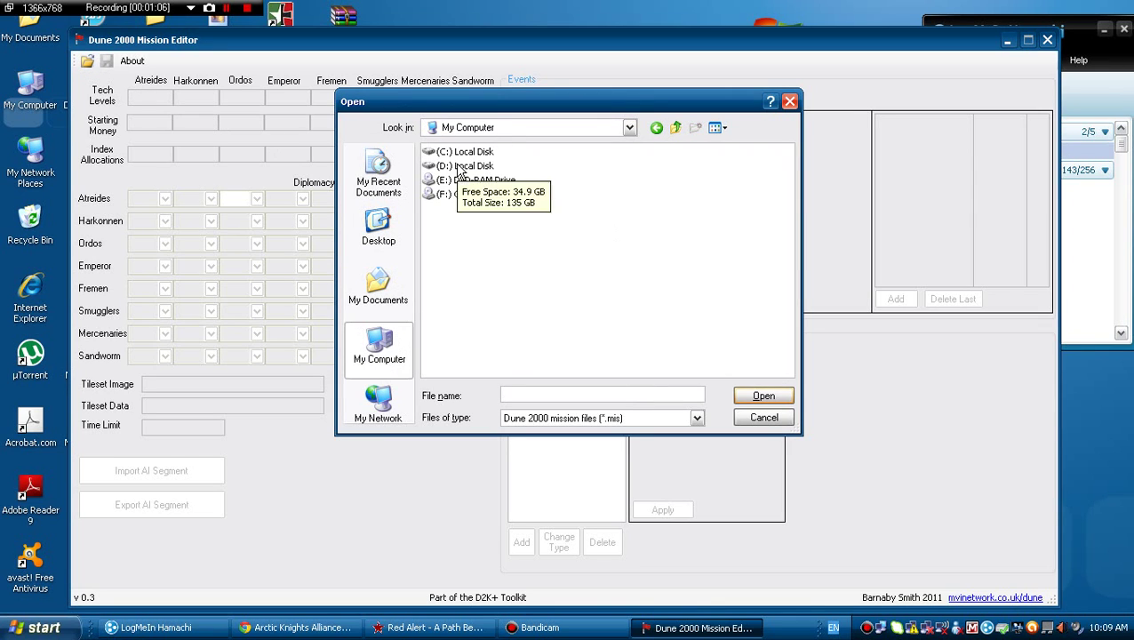
{"action": "double_click", "coordinate": [455, 165]}
{"action": "key", "text": "h"}
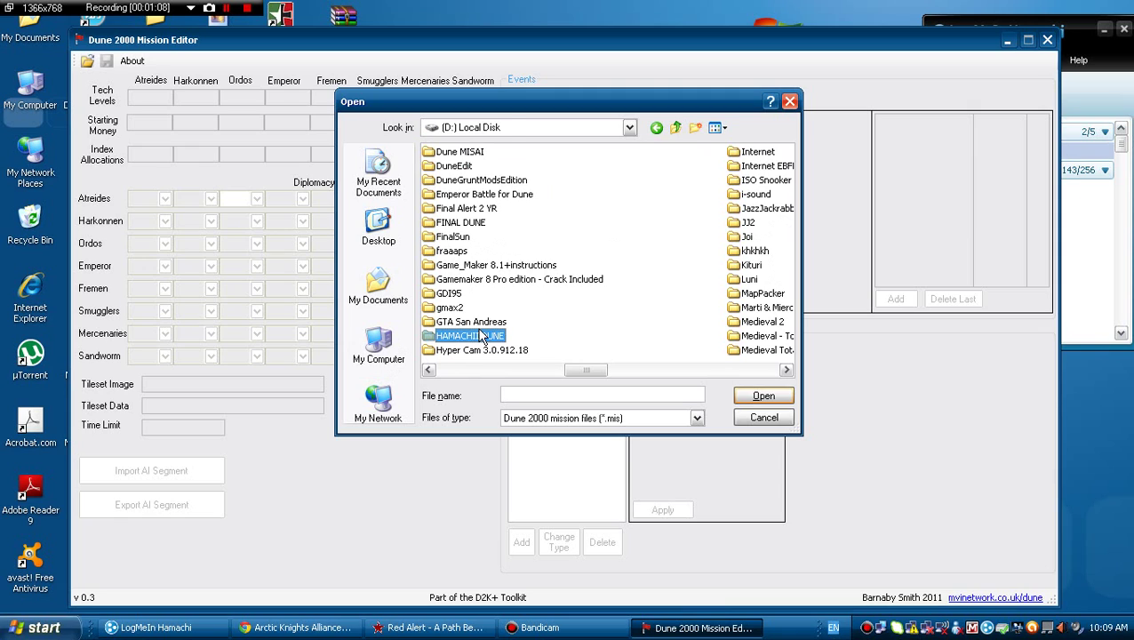
{"action": "key", "text": "Return"}
{"action": "double_click", "coordinate": [458, 153]}
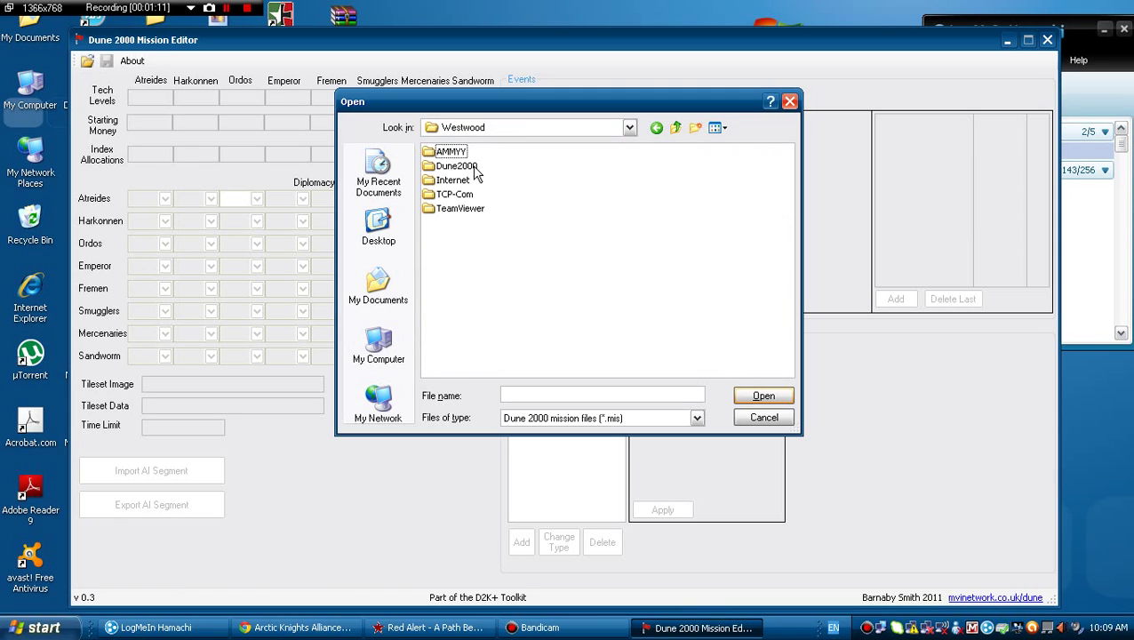
{"action": "double_click", "coordinate": [458, 167]}
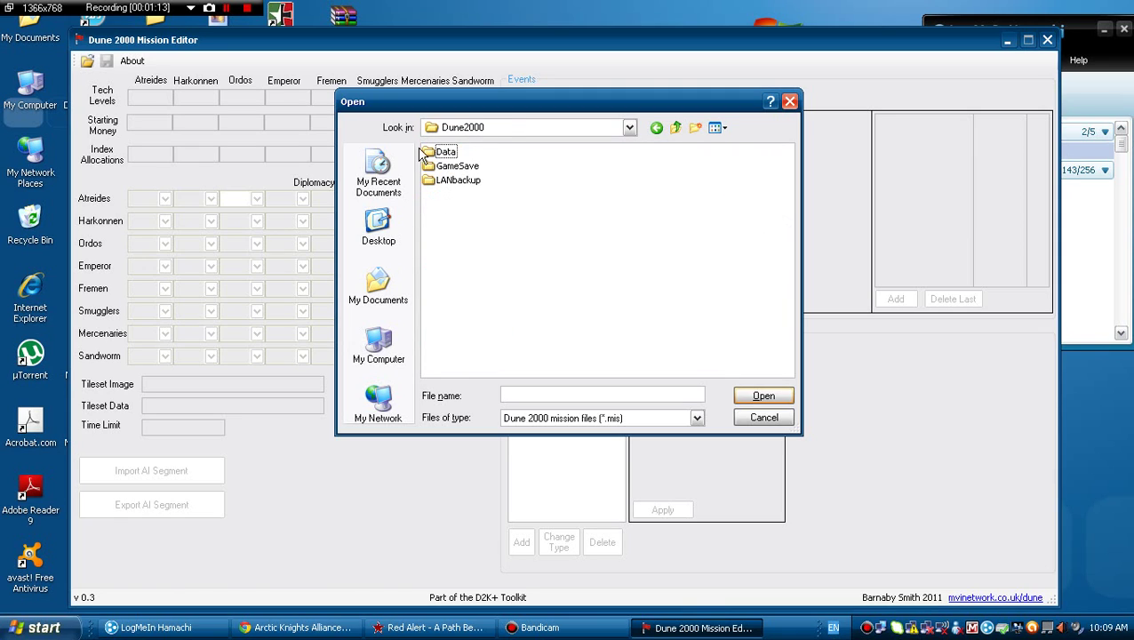
{"action": "double_click", "coordinate": [449, 152]}
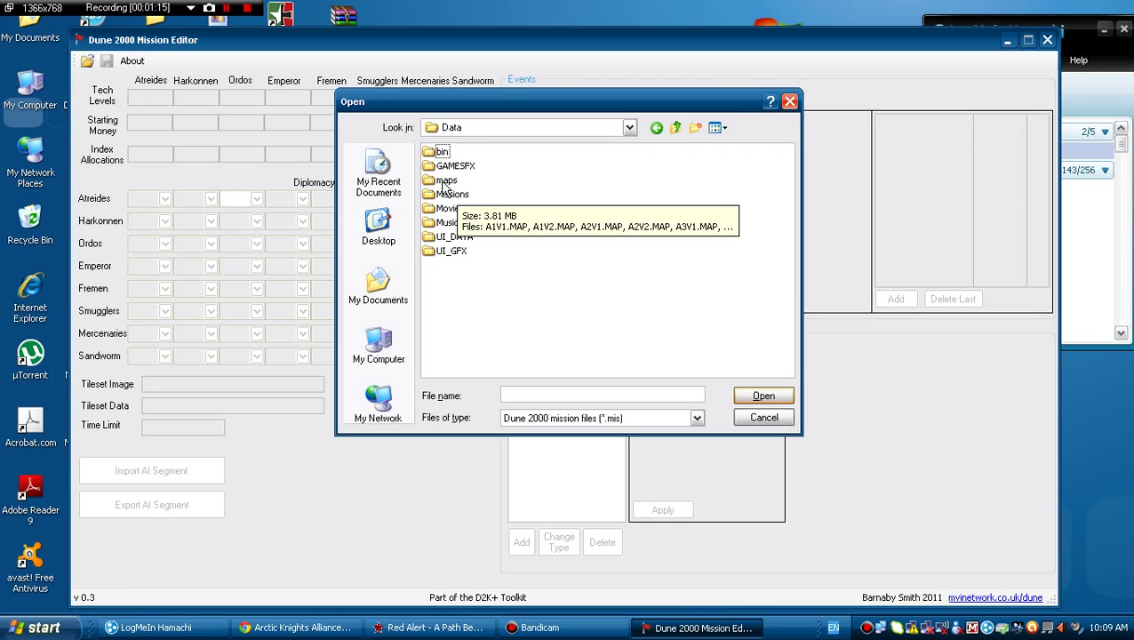
{"action": "double_click", "coordinate": [445, 194]}
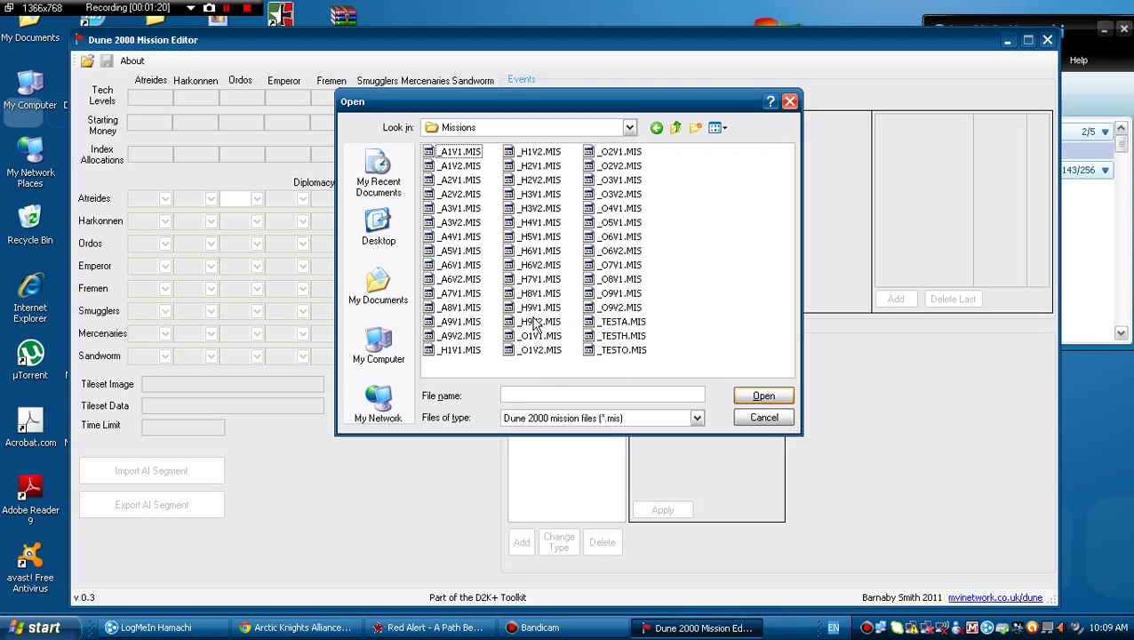
{"action": "left_click", "coordinate": [536, 322]}
{"action": "left_click", "coordinate": [759, 397]}
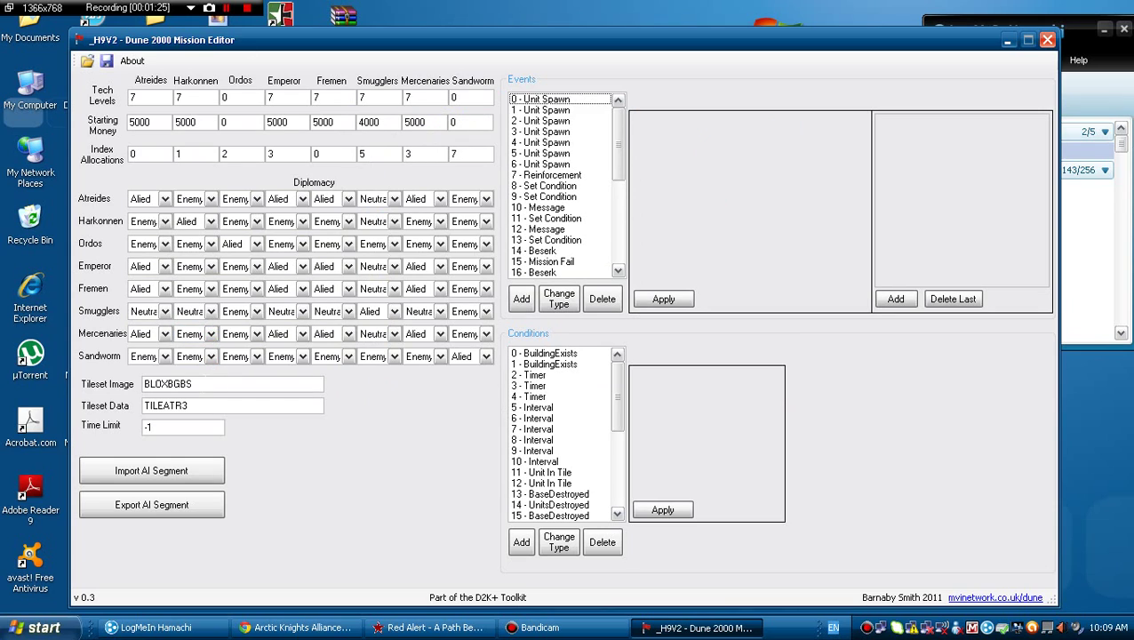
Step: Examine the mission's Tileset Image and Tileset Data names
{"action": "mouse_move", "coordinate": [193, 384]}
{"action": "left_mouse_down"}
{"action": "mouse_move", "coordinate": [144, 384]}
{"action": "mouse_move", "coordinate": [192, 384]}
{"action": "left_mouse_up"}
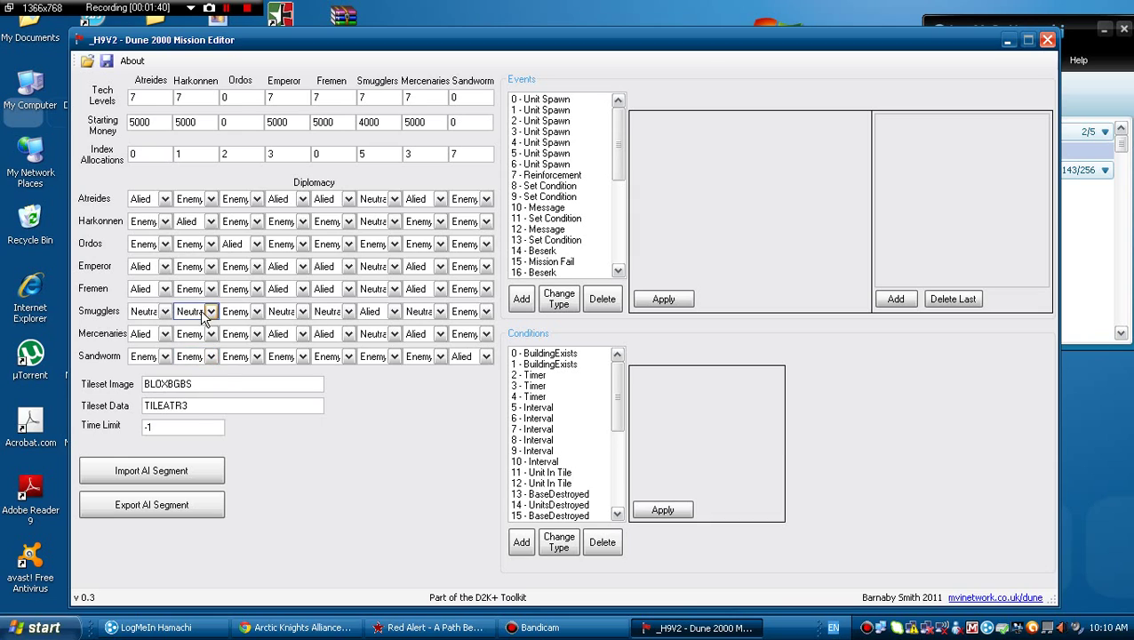
{"action": "left_click_drag", "start_coordinate": [168, 383], "coordinate": [192, 383]}
{"action": "left_click", "coordinate": [192, 383]}
{"action": "double_click", "coordinate": [177, 383]}
{"action": "left_click", "coordinate": [193, 383]}
{"action": "left_click_drag", "start_coordinate": [187, 405], "coordinate": [193, 383]}
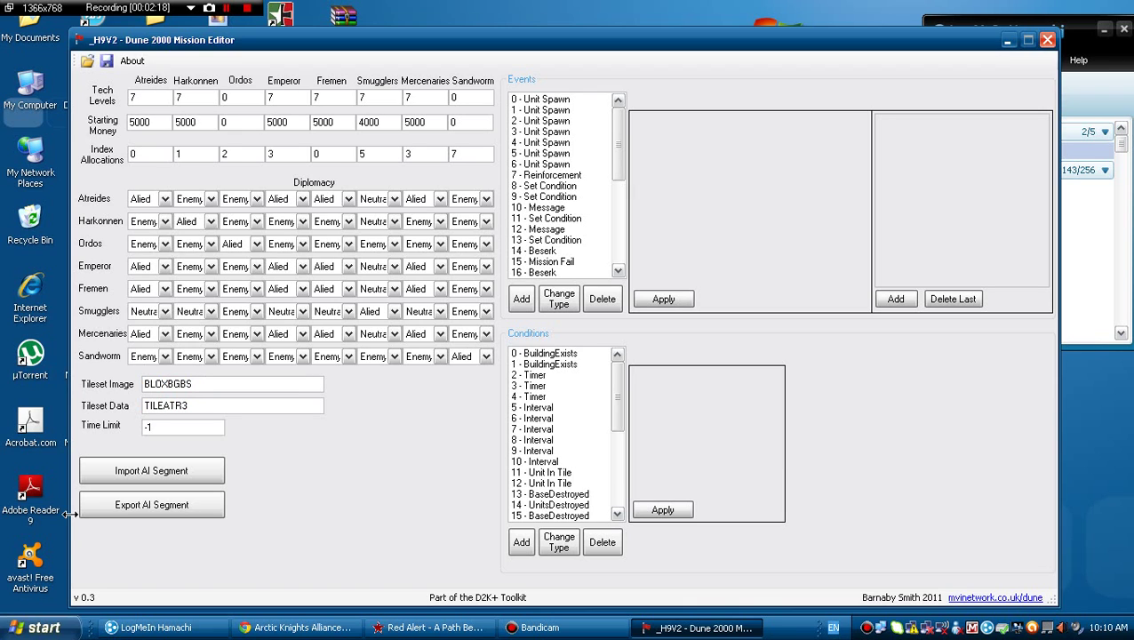
Step: Launch the Shai-Hulud 2000 map editor
{"action": "left_click", "coordinate": [31, 627]}
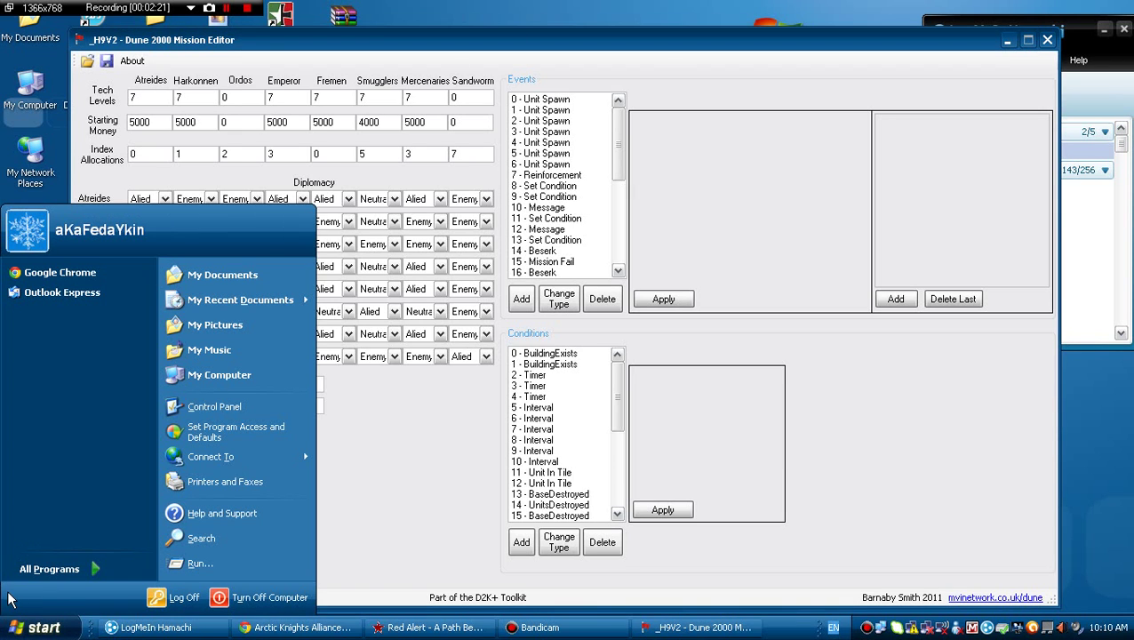
{"action": "mouse_move", "coordinate": [51, 566]}
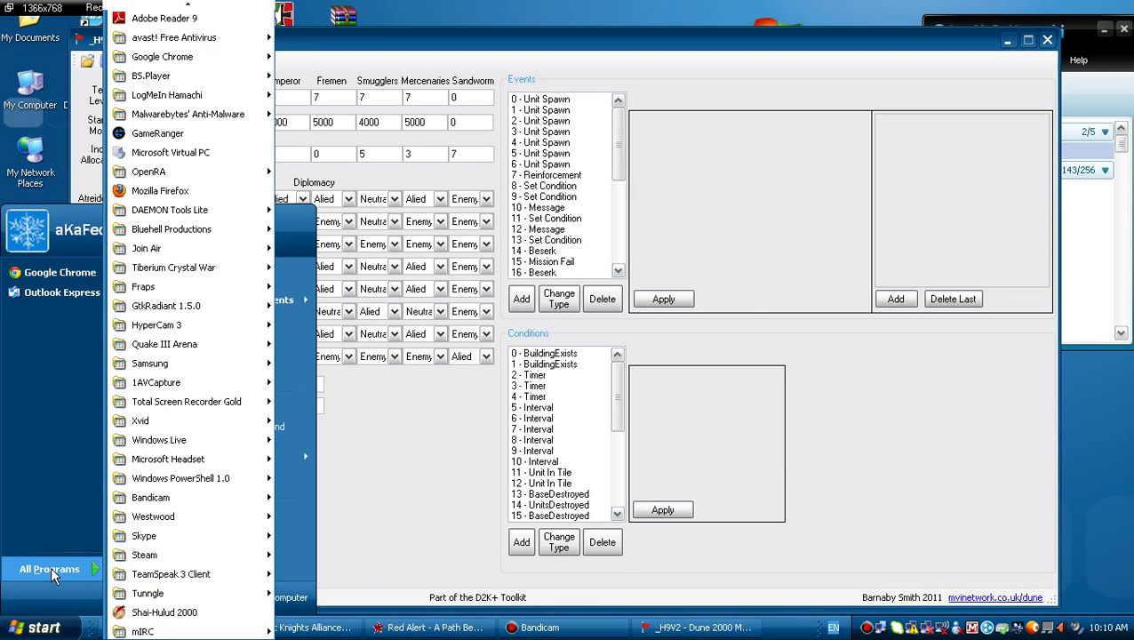
{"action": "left_click", "coordinate": [160, 611]}
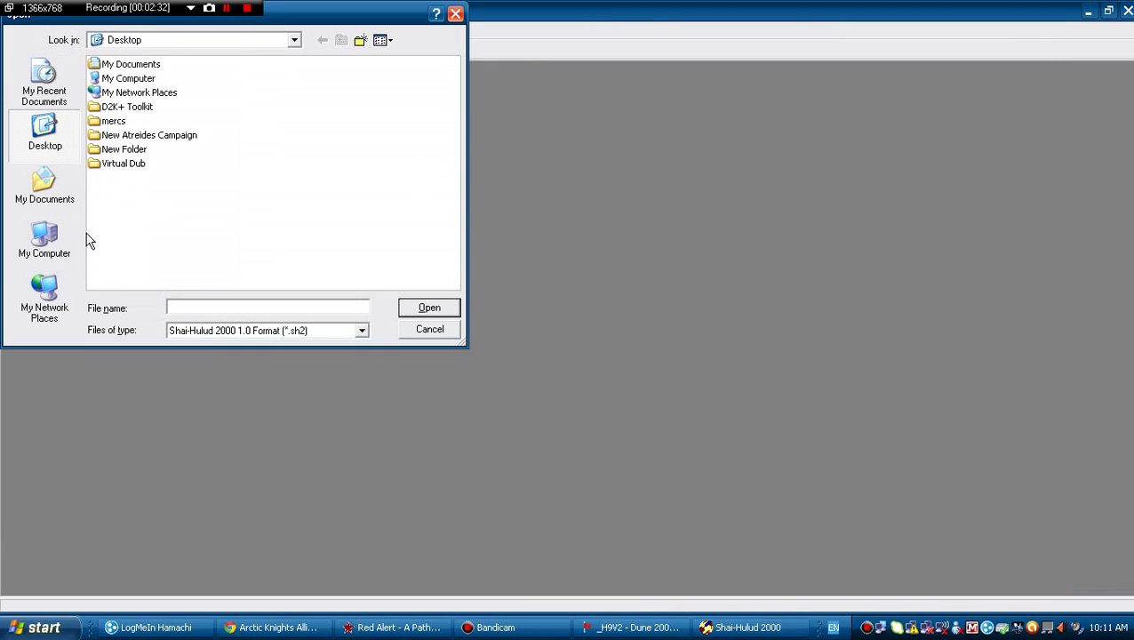
Step: Browse for a map to open in HAMACHI DUNE\Westwood\Dune2000\Data\Missions on drive D
{"action": "left_click", "coordinate": [50, 251]}
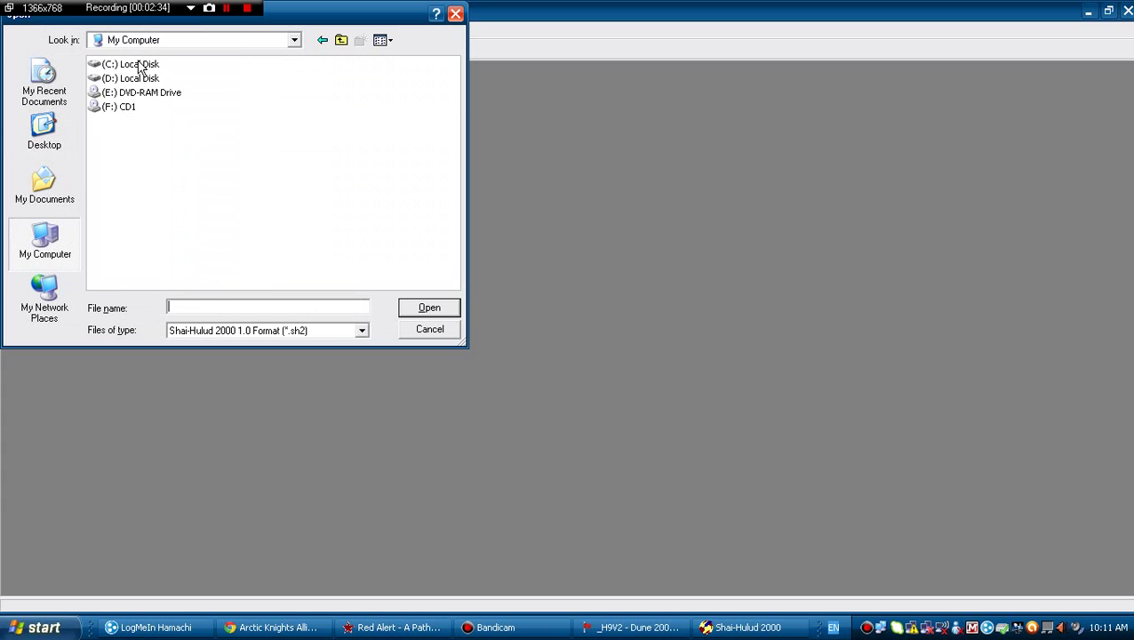
{"action": "double_click", "coordinate": [129, 79]}
{"action": "left_click", "coordinate": [118, 168]}
{"action": "key", "text": "h"}
{"action": "double_click", "coordinate": [118, 249]}
{"action": "double_click", "coordinate": [119, 65]}
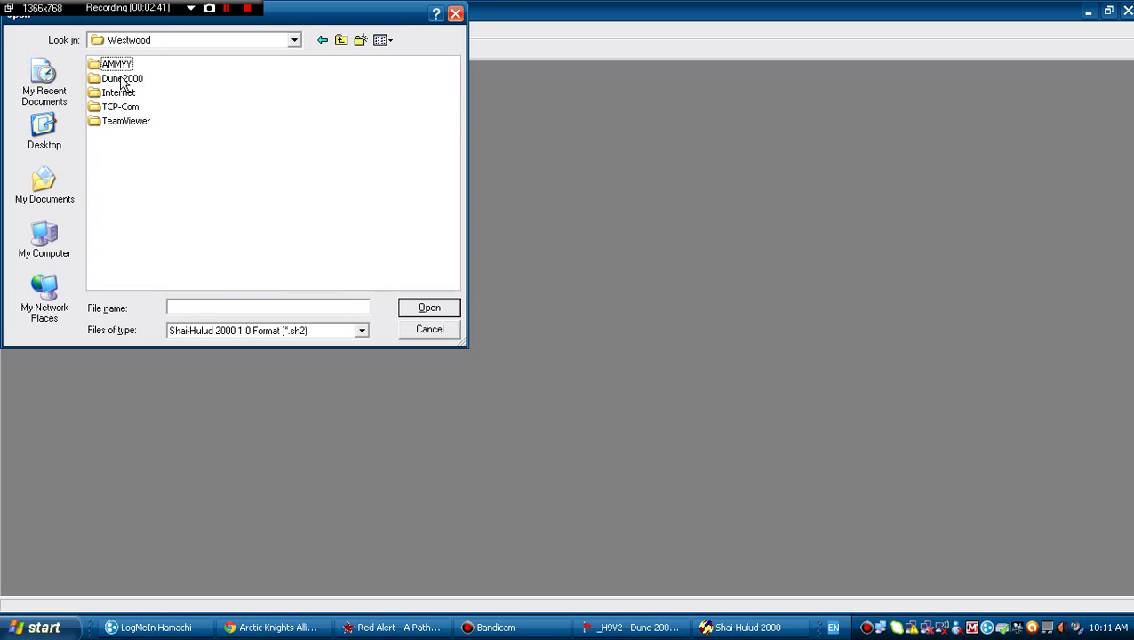
{"action": "double_click", "coordinate": [122, 78]}
{"action": "left_click", "coordinate": [116, 66]}
{"action": "double_click", "coordinate": [116, 65]}
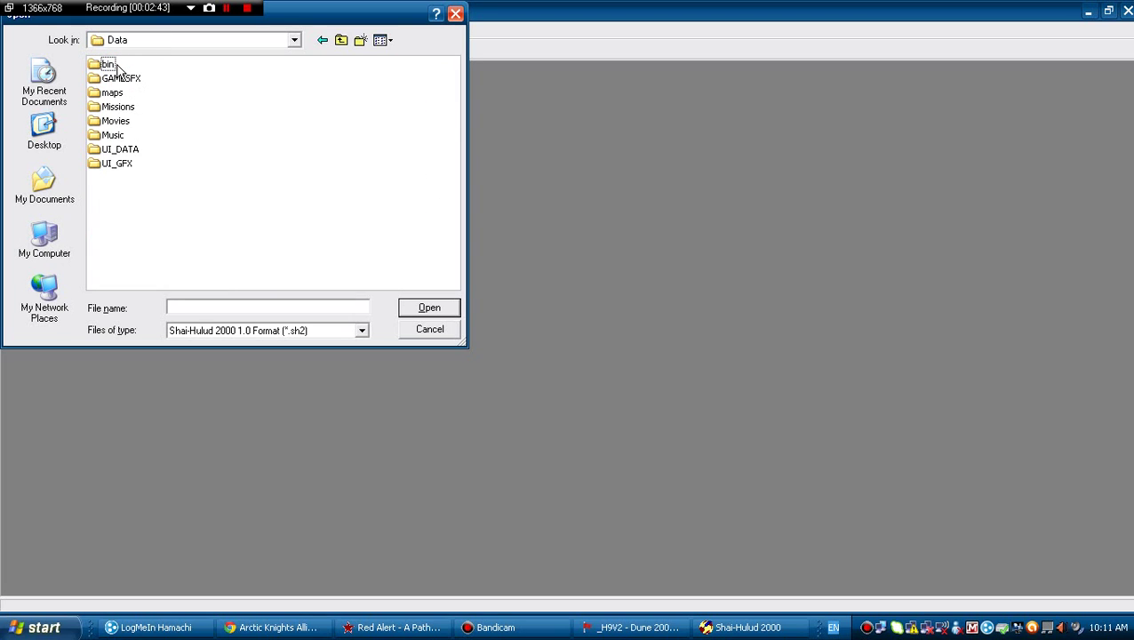
{"action": "double_click", "coordinate": [111, 107]}
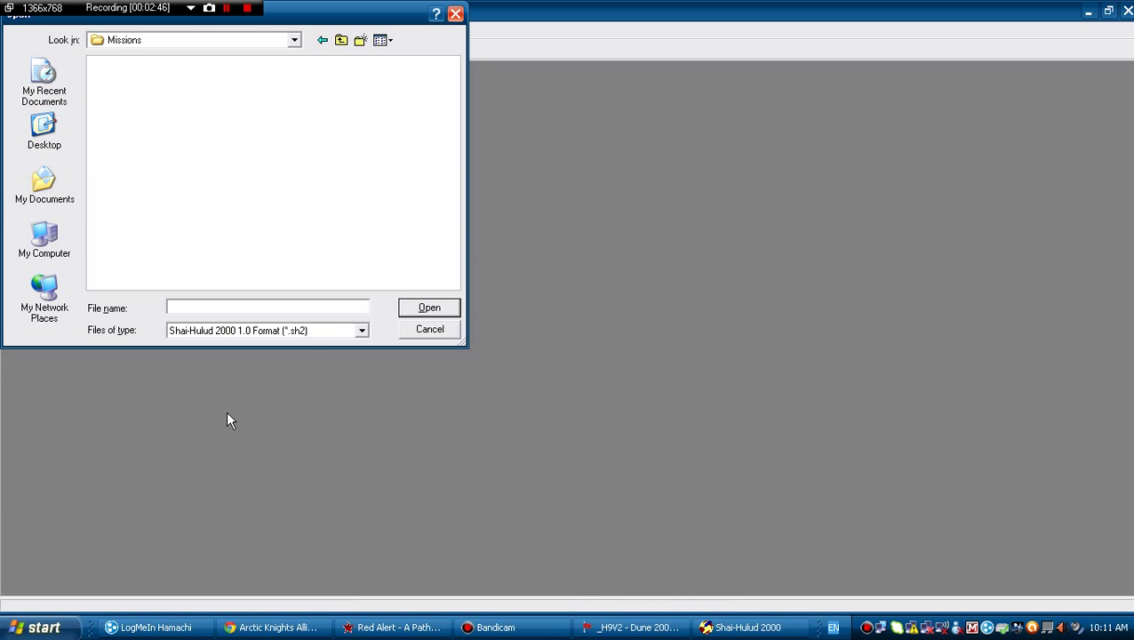
Step: Switch the file type filter to show Dune 2000 maps, open H9V2.MAP and maximize its window
{"action": "left_click", "coordinate": [316, 337]}
{"action": "left_click", "coordinate": [297, 369]}
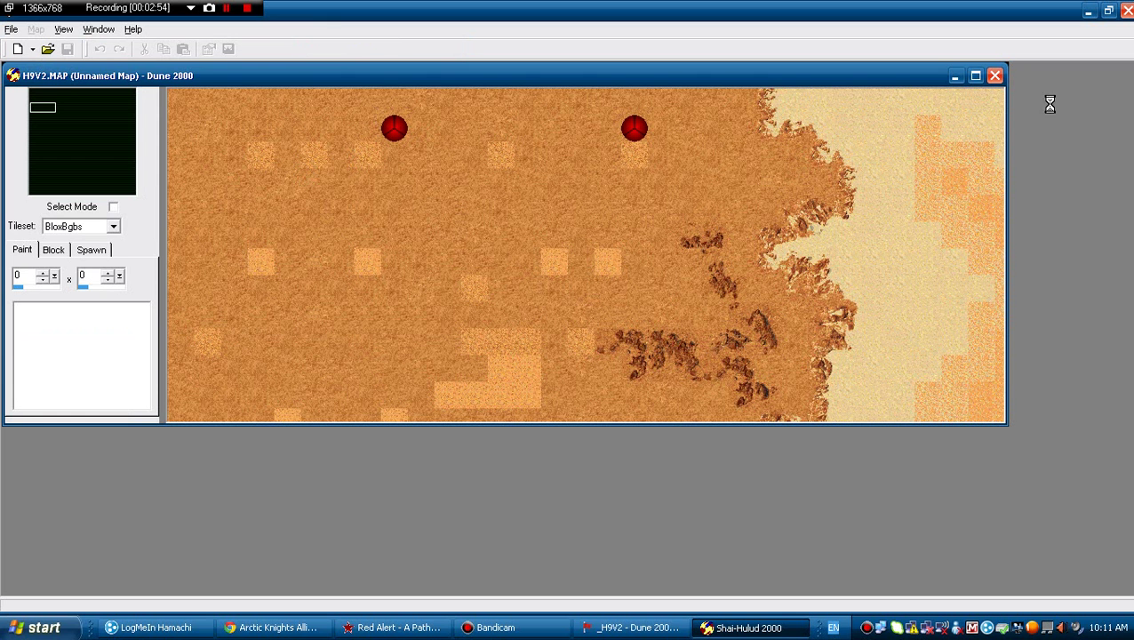
{"action": "left_click", "coordinate": [975, 75]}
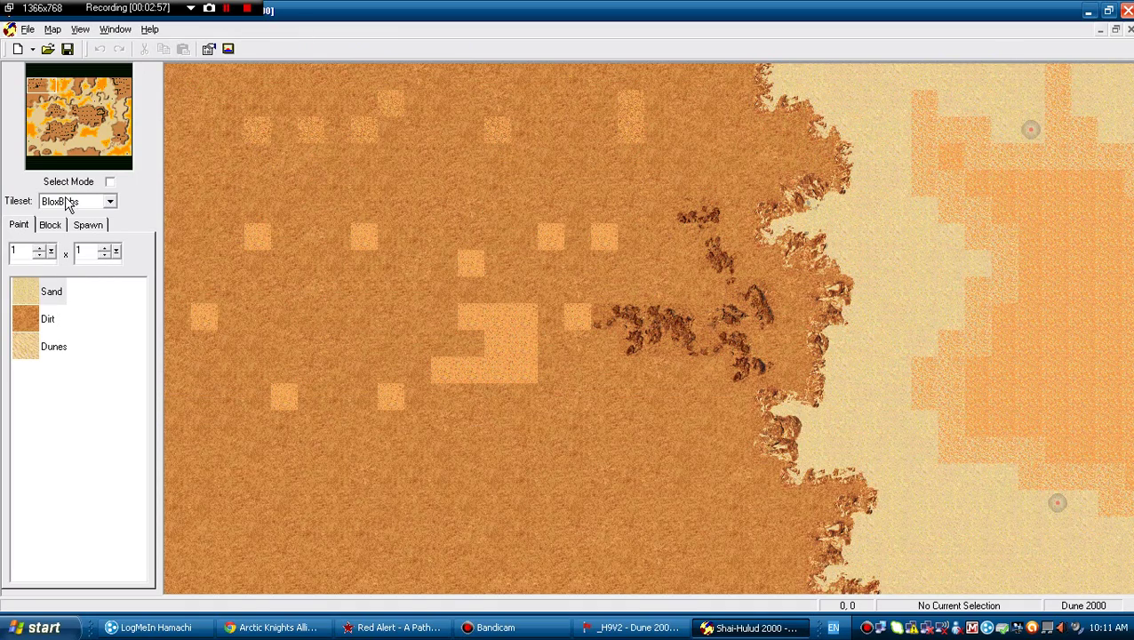
Step: Compare the map's tileset with the Tileset Image name in the Mission Editor, and return to Shai-Hulud 2000
{"action": "left_click_drag", "start_coordinate": [708, 276], "coordinate": [286, 261]}
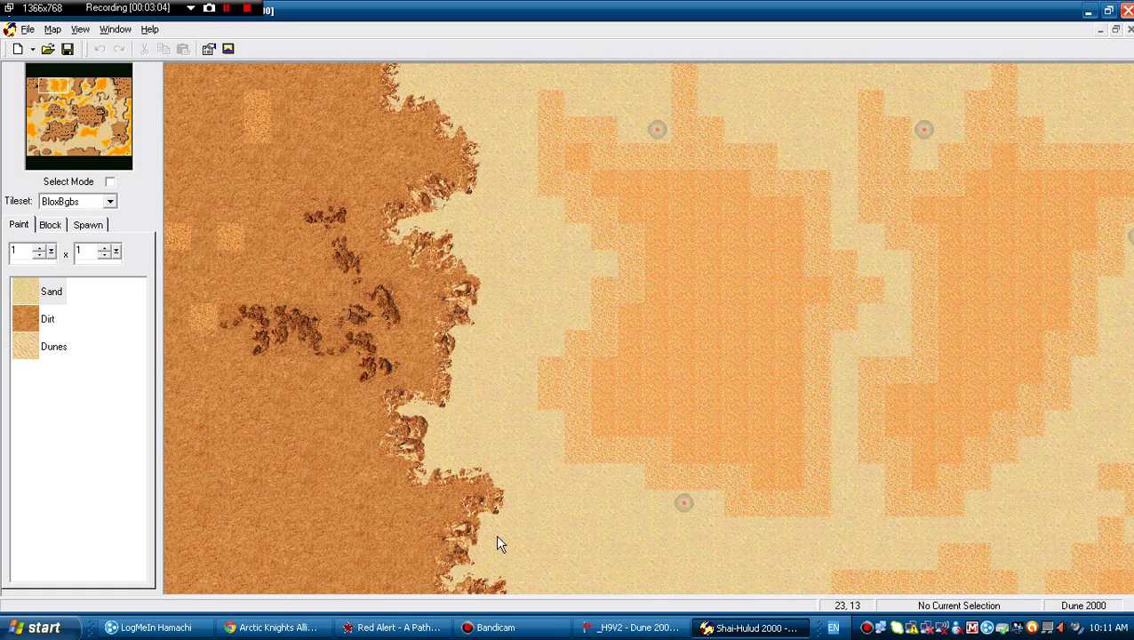
{"action": "left_click", "coordinate": [630, 627]}
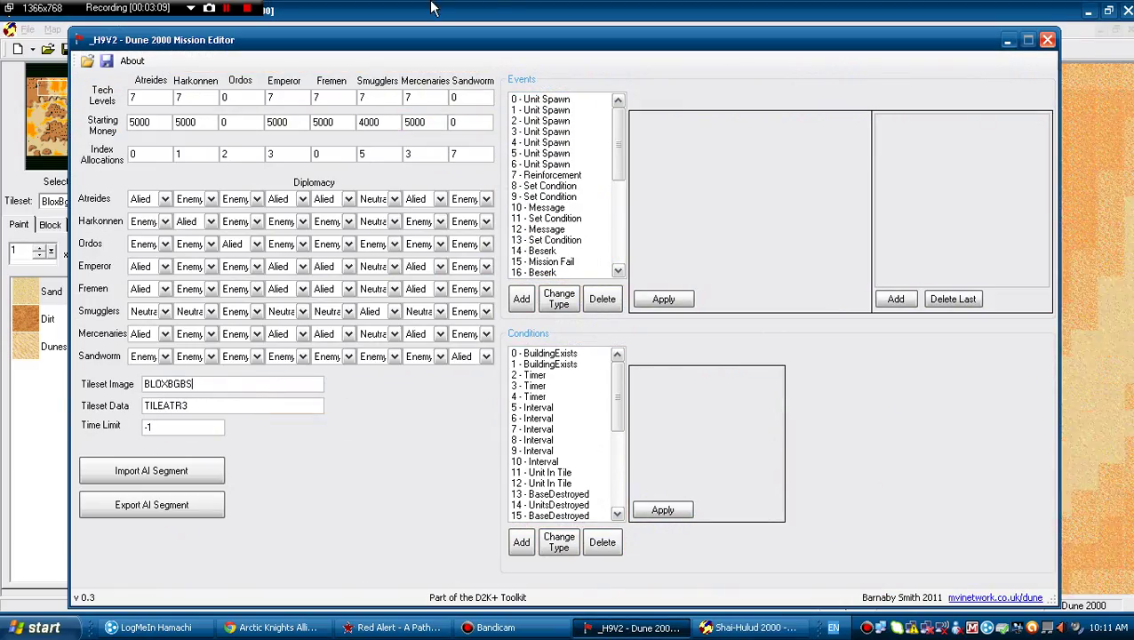
{"action": "key", "text": "alt+Tab"}
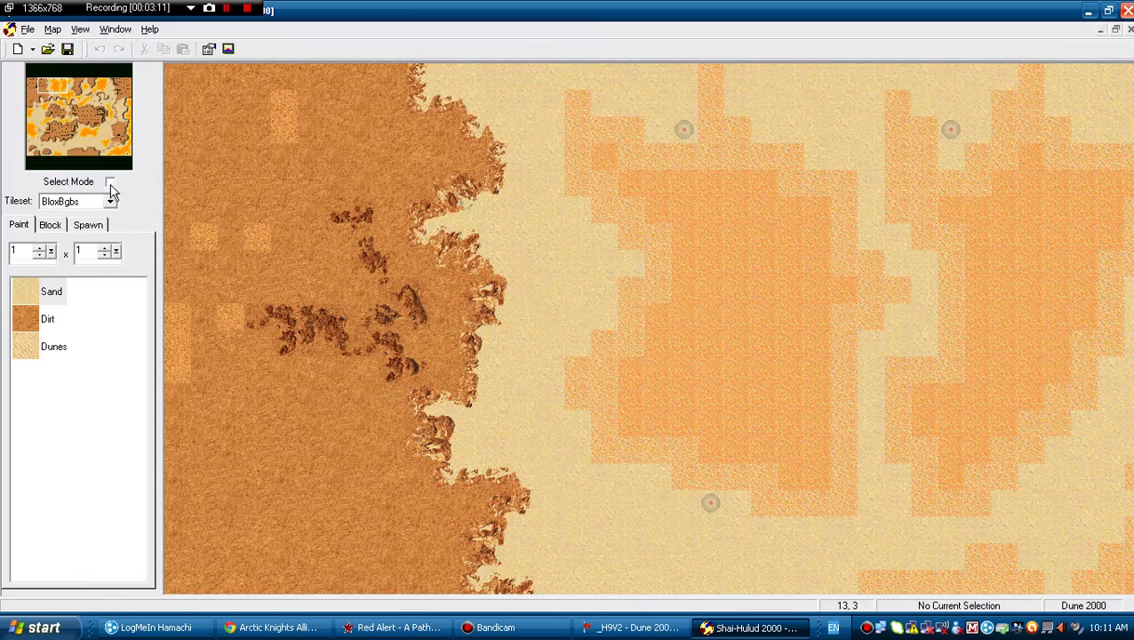
Step: Turn on Select Mode and examine the sand, rock and spice terrain across the map
{"action": "left_click", "coordinate": [109, 182]}
{"action": "left_click_drag", "start_coordinate": [251, 210], "coordinate": [371, 318]}
{"action": "middle_click", "coordinate": [412, 197]}
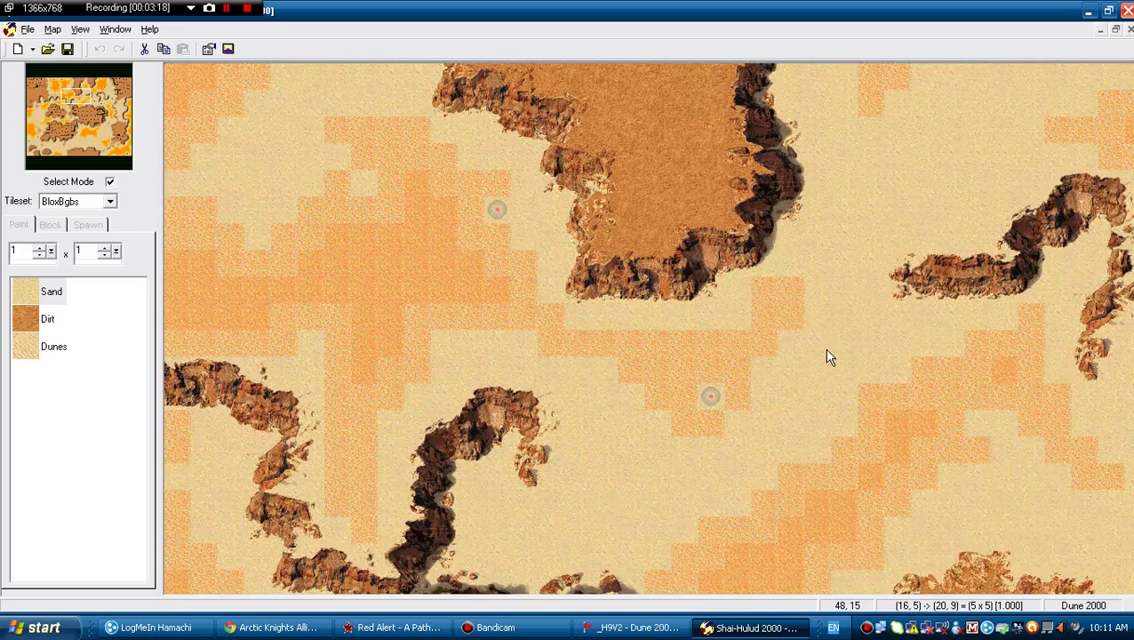
{"action": "left_click_drag", "start_coordinate": [895, 302], "coordinate": [520, 303]}
{"action": "left_click_drag", "start_coordinate": [810, 282], "coordinate": [1062, 515]}
{"action": "left_click", "coordinate": [424, 458]}
{"action": "left_click_drag", "start_coordinate": [374, 425], "coordinate": [463, 220]}
{"action": "left_click_drag", "start_coordinate": [948, 133], "coordinate": [761, 240]}
Step: Switch back to the Dune 2000 Mission Editor and examine the Tileset Data name
{"action": "key", "text": "alt+Tab"}
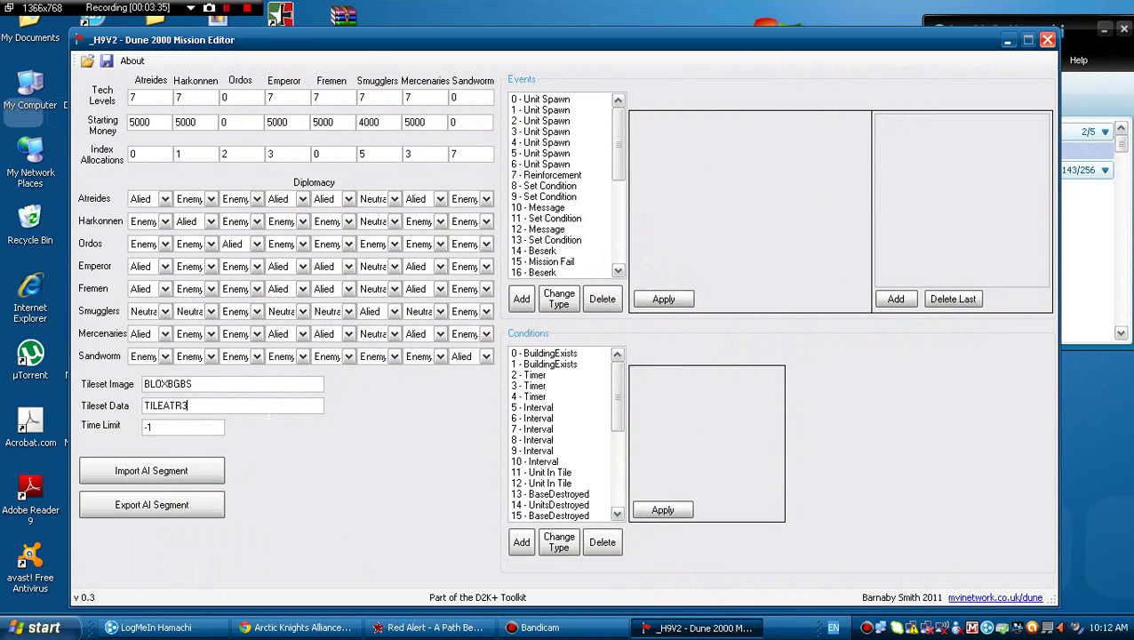
{"action": "key", "text": "shift+Home"}
{"action": "key", "text": "shift+Right"}
{"action": "key", "text": "shift+Right"}
{"action": "key", "text": "shift+Right"}
{"action": "key", "text": "shift+Right"}
{"action": "key", "text": "shift+Right"}
{"action": "key", "text": "shift+Right"}
{"action": "key", "text": "shift+Right"}
{"action": "key", "text": "shift+Right"}
{"action": "key", "text": "shift+Left"}
{"action": "key", "text": "shift+Left"}
{"action": "key", "text": "shift+Left"}
{"action": "key", "text": "shift+Left"}
{"action": "key", "text": "shift+Left"}
{"action": "key", "text": "shift+Left"}
{"action": "key", "text": "shift+Left"}
{"action": "key", "text": "shift+Left"}
{"action": "key", "text": "shift+Right"}
{"action": "key", "text": "shift+Right"}
{"action": "key", "text": "shift+Right"}
{"action": "key", "text": "shift+Right"}
{"action": "key", "text": "shift+Right"}
{"action": "key", "text": "shift+Right"}
{"action": "key", "text": "shift+Right"}
{"action": "key", "text": "shift+Right"}
{"action": "key", "text": "shift+Left"}
{"action": "key", "text": "shift+Left"}
{"action": "key", "text": "shift+Left"}
{"action": "key", "text": "shift+Left"}
Step: Set the mission's Time Limit to 45000
{"action": "key", "text": "Right"}
{"action": "key", "text": "shift+Home"}
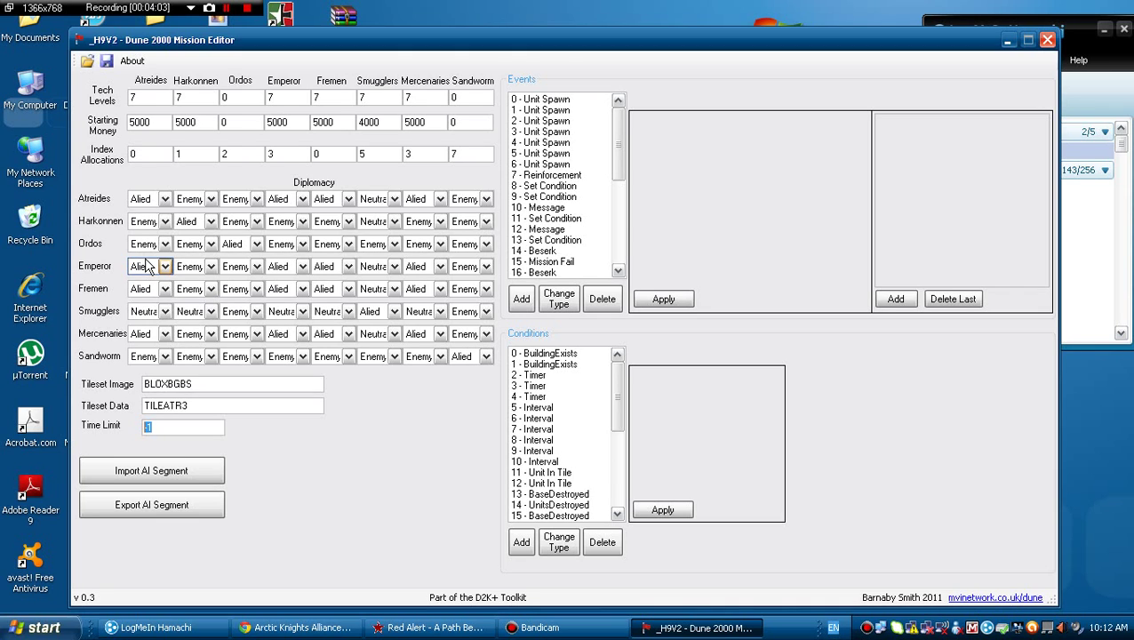
{"action": "type", "text": "45000"}
Step: Look through the mission's events and open event 29, Starport Delivery
{"action": "left_click", "coordinate": [579, 144]}
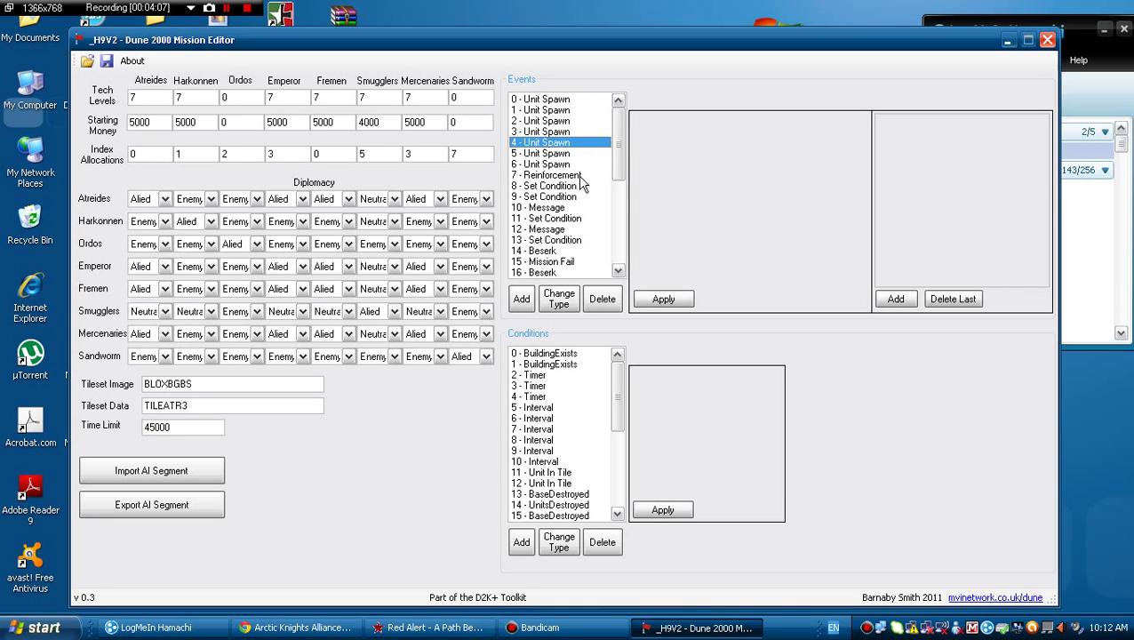
{"action": "left_click", "coordinate": [560, 175]}
{"action": "left_click", "coordinate": [560, 208]}
{"action": "left_click", "coordinate": [560, 239]}
{"action": "left_click_drag", "start_coordinate": [615, 157], "coordinate": [608, 252]}
{"action": "left_click", "coordinate": [603, 207]}
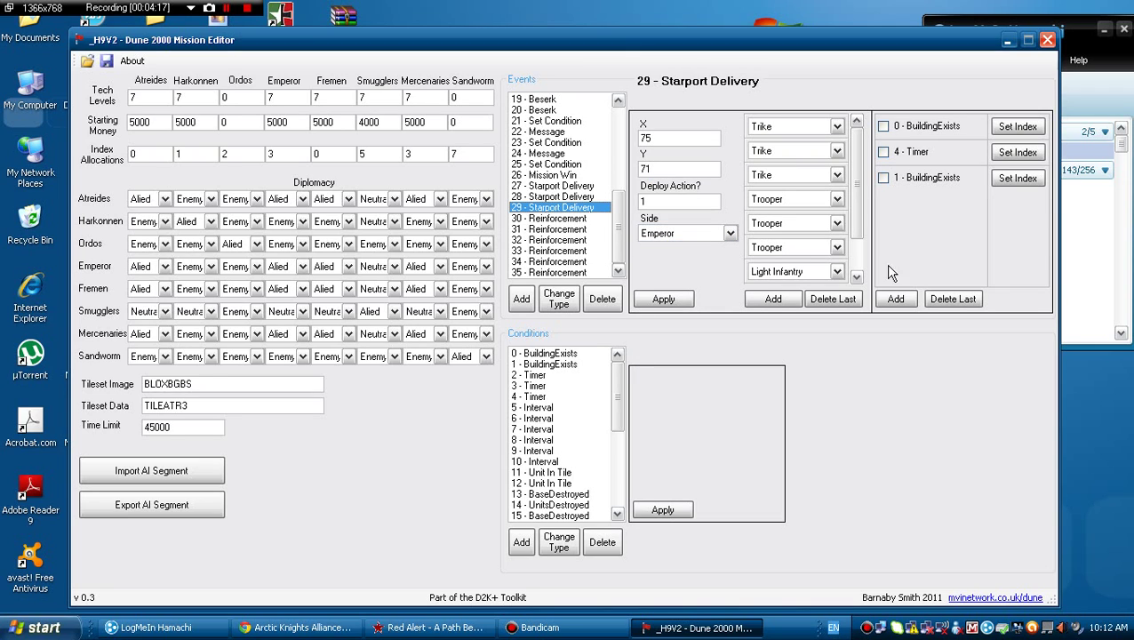
Step: Set Timer condition 2 to the > comparison function with a time of 40000
{"action": "left_click", "coordinate": [580, 376]}
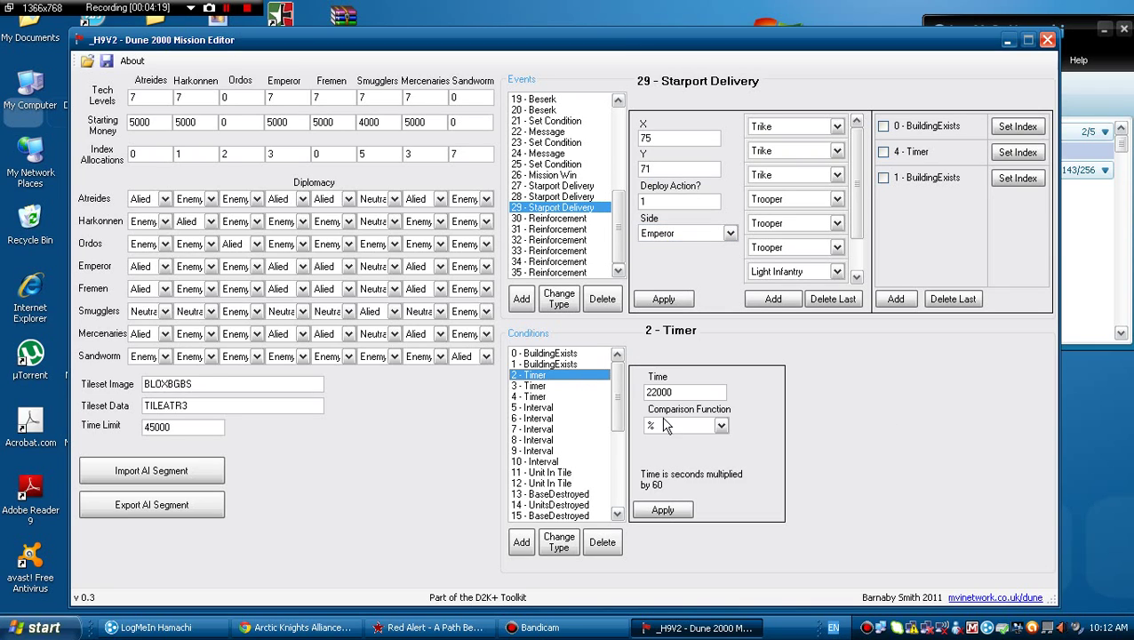
{"action": "left_click", "coordinate": [672, 426]}
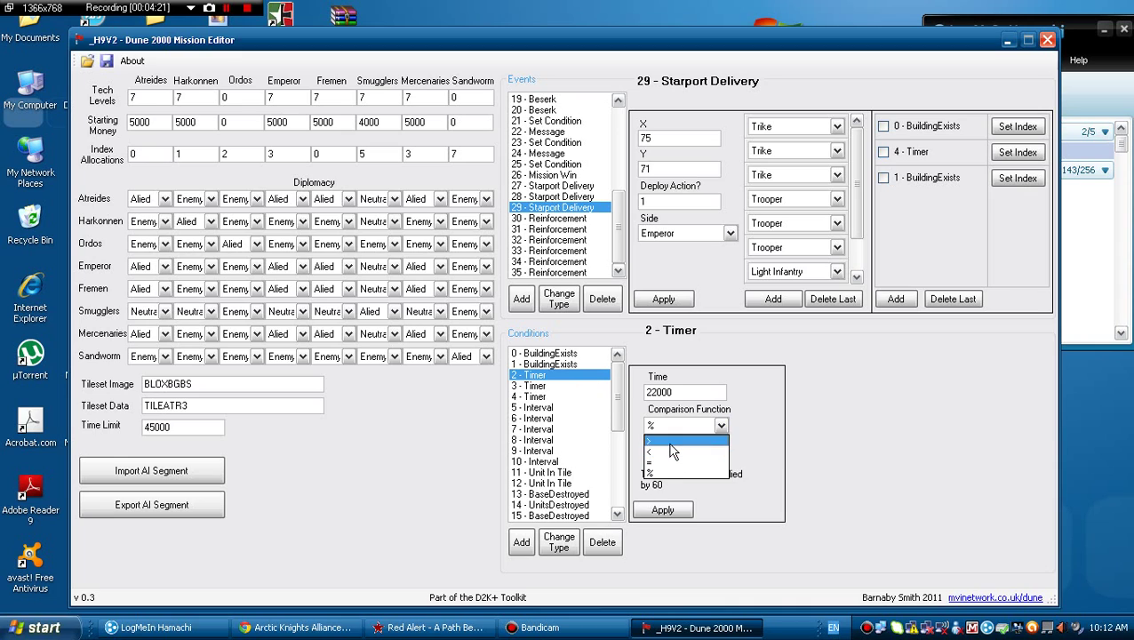
{"action": "left_click", "coordinate": [676, 439]}
{"action": "key", "text": "shift+Tab"}
{"action": "type", "text": "400"}
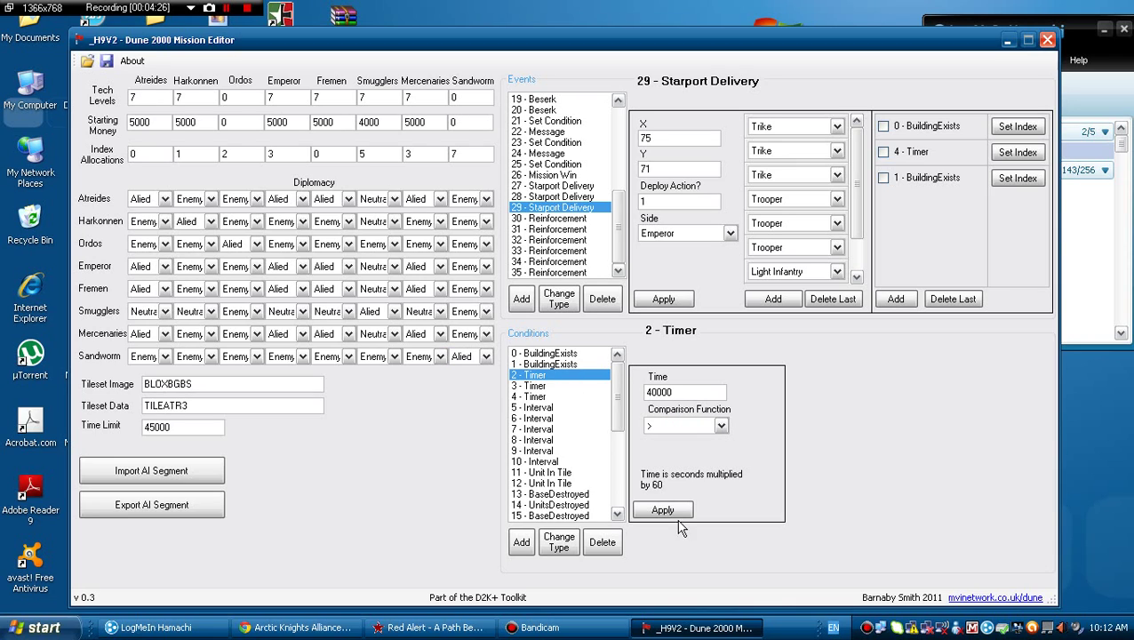
Step: Set the time of Timer condition 3 to 5000 and apply the change
{"action": "left_click", "coordinate": [545, 386]}
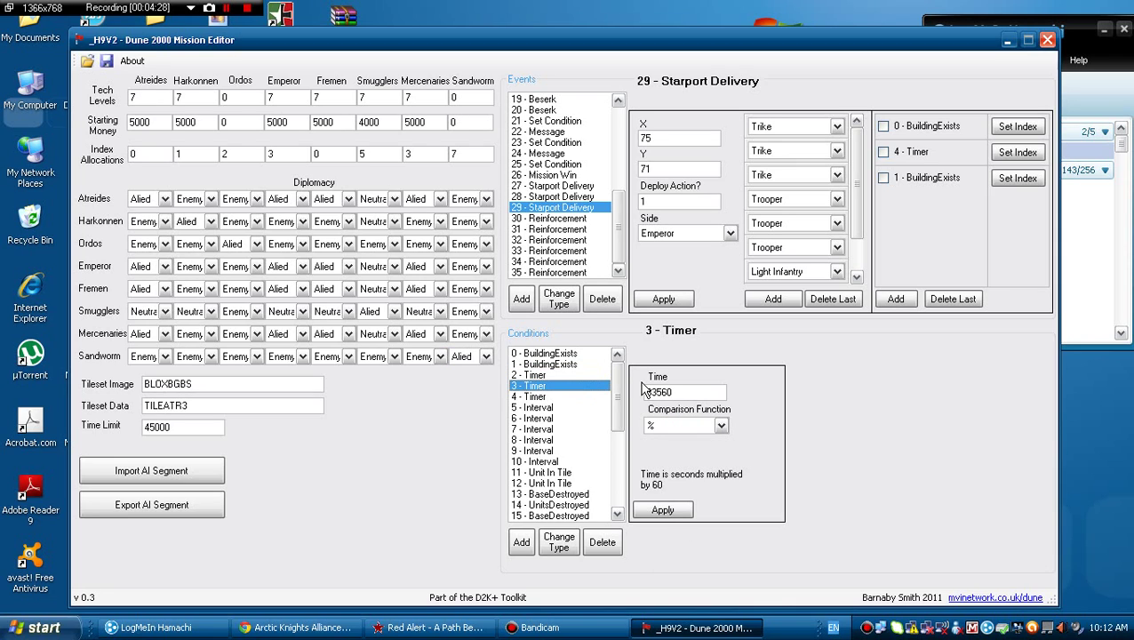
{"action": "key", "text": "Tab"}
{"action": "type", "text": "5"}
{"action": "left_click", "coordinate": [664, 510]}
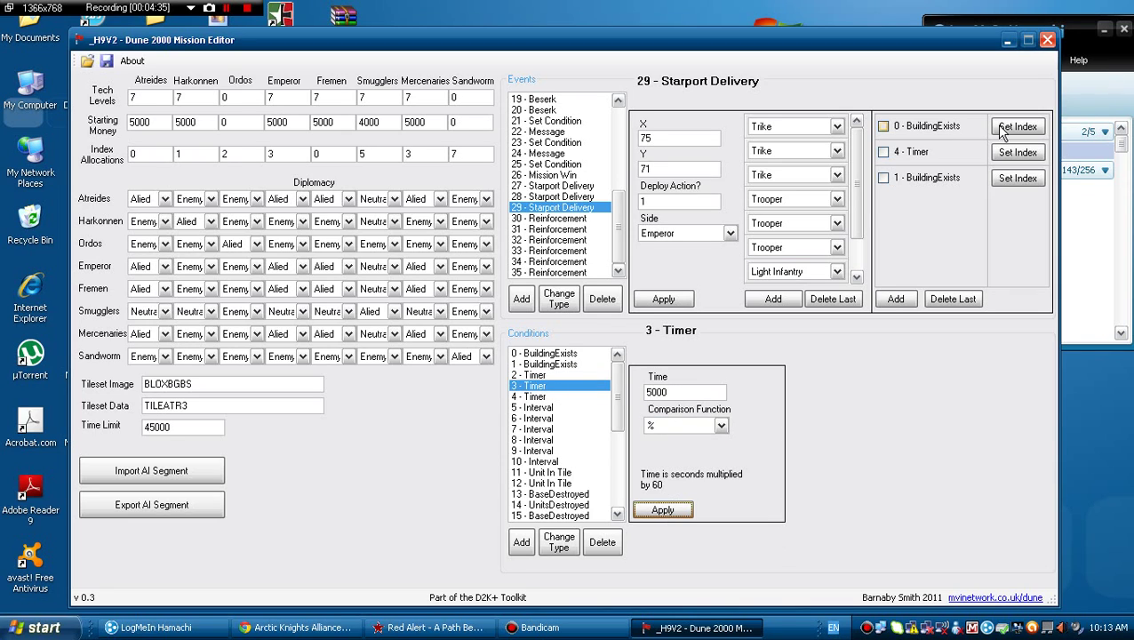
Step: Remap the Starport Delivery event's first condition to index 2 and its second condition to index 3
{"action": "left_click", "coordinate": [1031, 130]}
{"action": "type", "text": "2"}
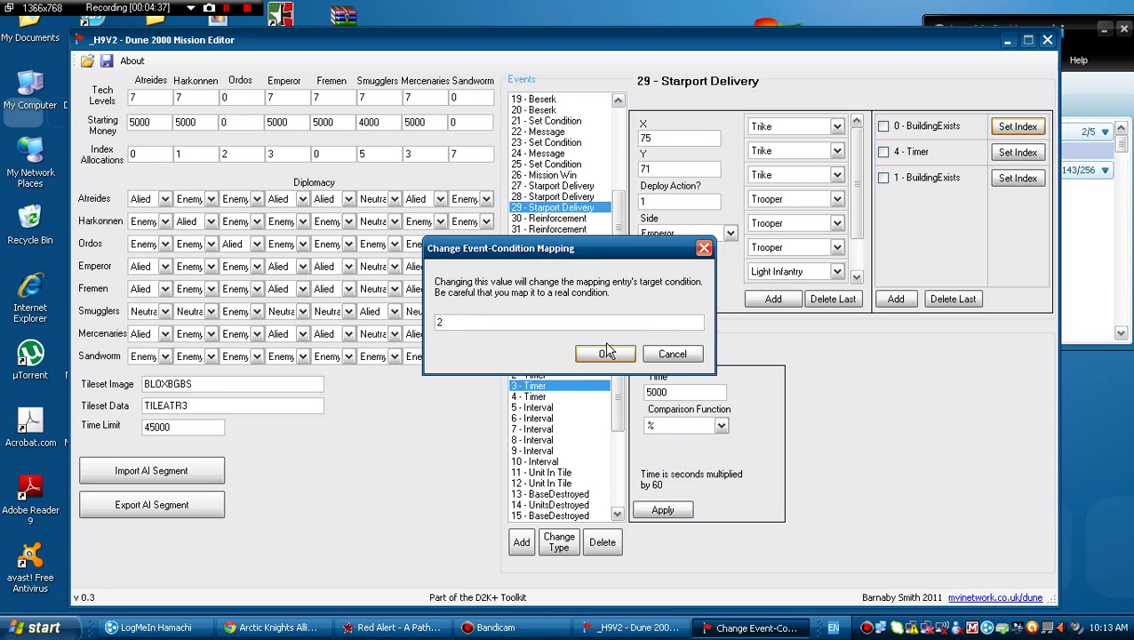
{"action": "key", "text": "Return"}
{"action": "left_click", "coordinate": [1018, 152]}
{"action": "type", "text": "3"}
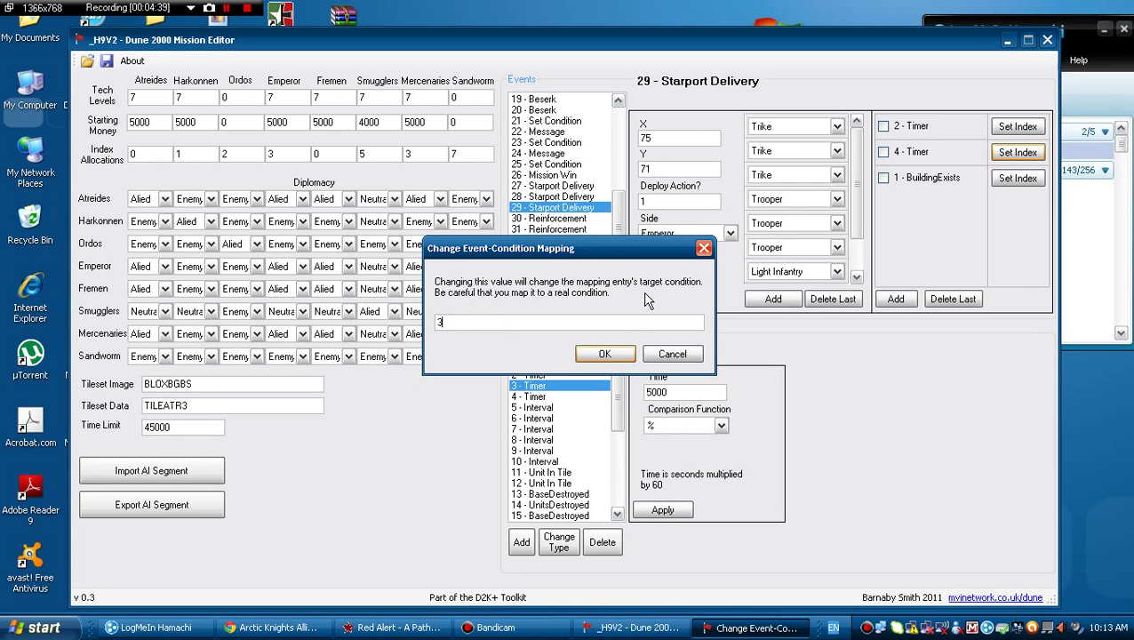
{"action": "left_click", "coordinate": [621, 353]}
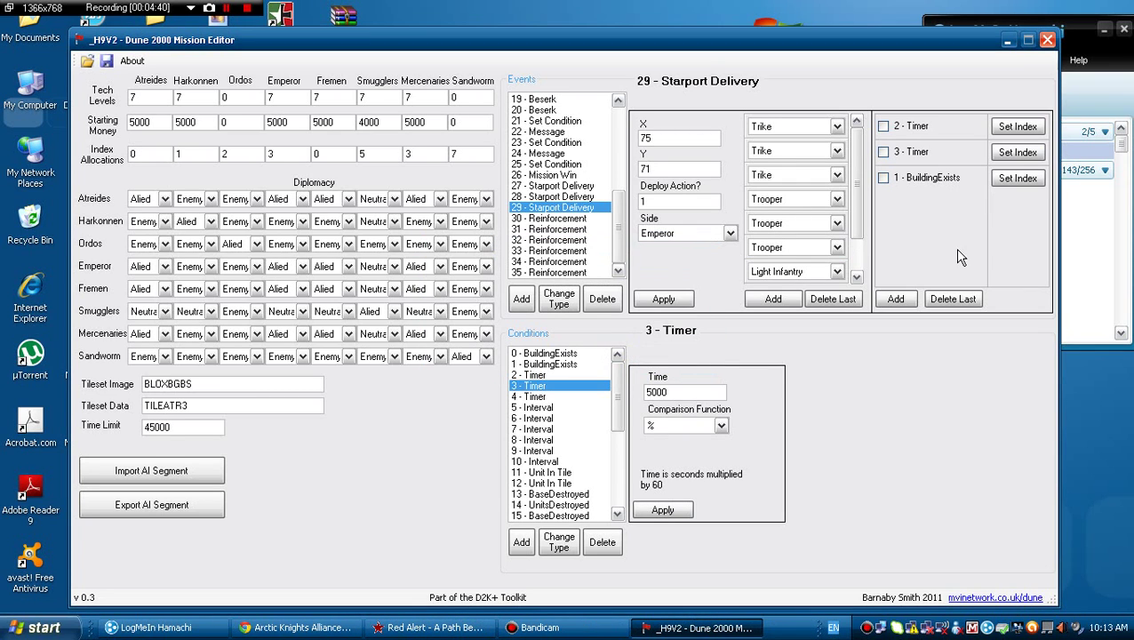
Step: Remove the last condition from the Starport Delivery event, set its side to Ordos and apply the change
{"action": "left_click", "coordinate": [951, 299]}
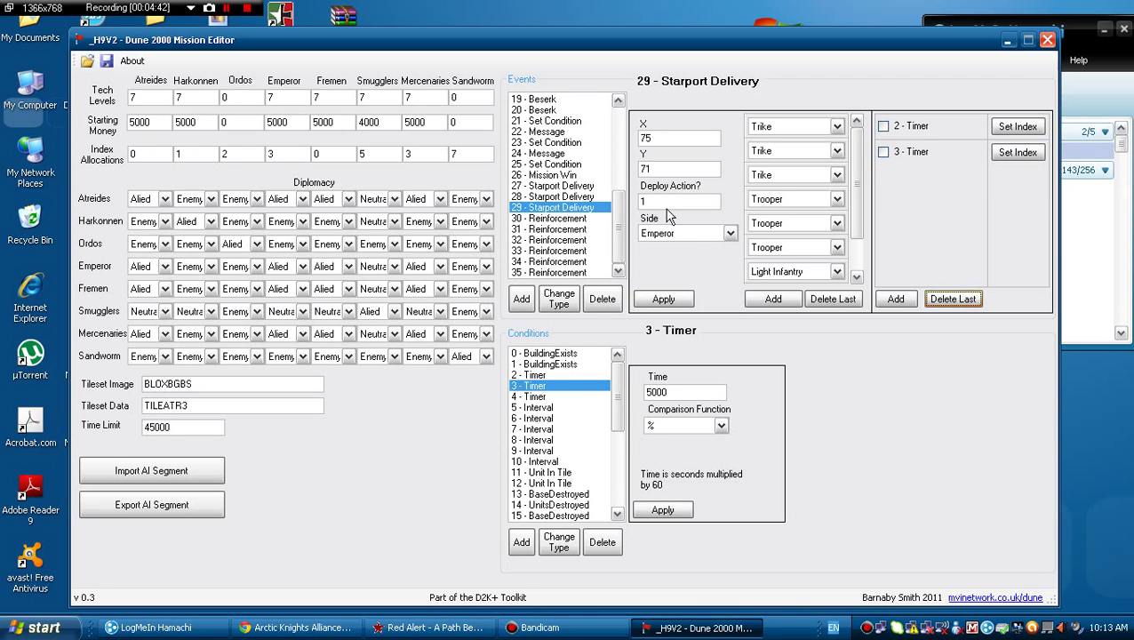
{"action": "left_click", "coordinate": [675, 233]}
{"action": "left_click", "coordinate": [673, 269]}
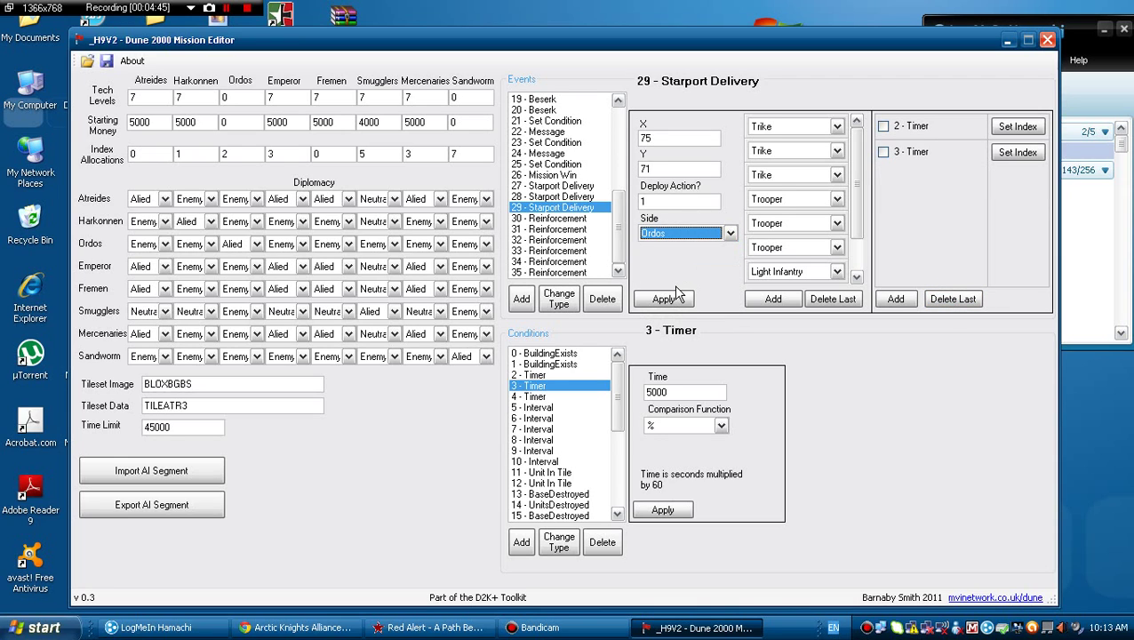
{"action": "left_click", "coordinate": [661, 300]}
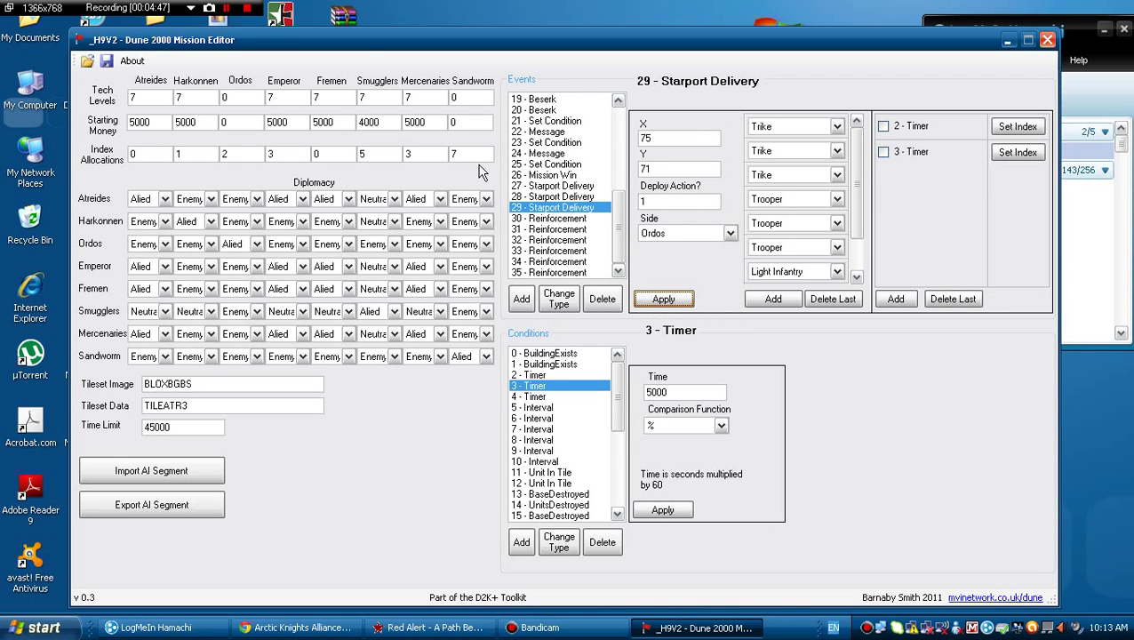
Step: Set the Ordos tech level to 7 and their starting money to 5000
{"action": "left_click", "coordinate": [659, 137]}
{"action": "left_click", "coordinate": [679, 164]}
{"action": "double_click", "coordinate": [156, 426]}
{"action": "left_click", "coordinate": [229, 123]}
{"action": "left_click", "coordinate": [227, 121]}
{"action": "type", "text": "5000"}
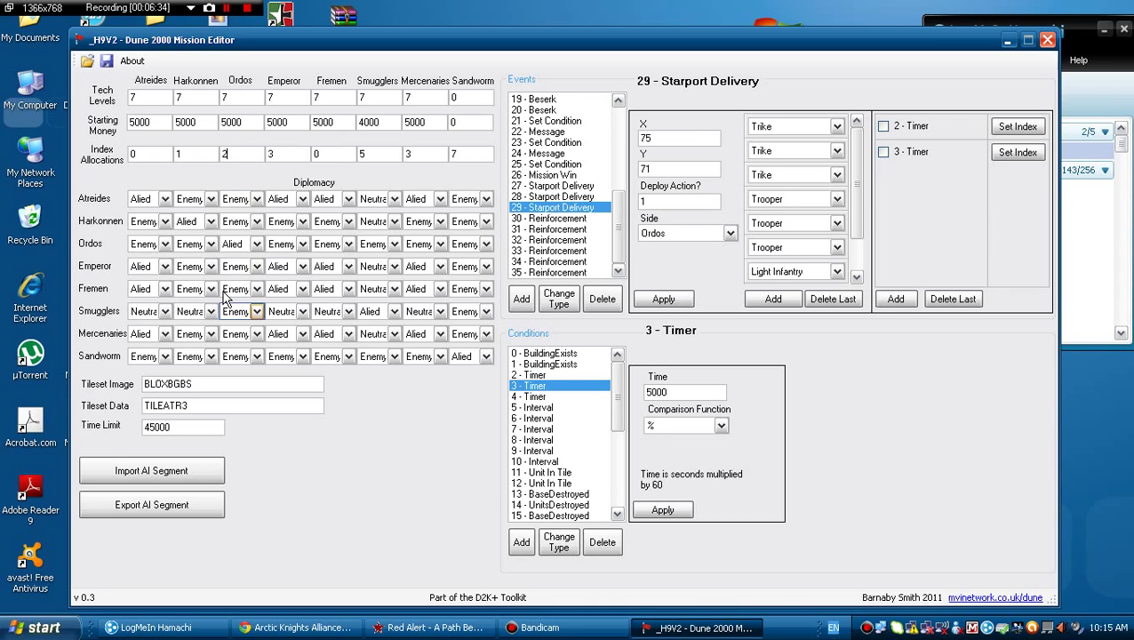
{"action": "left_click", "coordinate": [238, 223]}
{"action": "mouse_move", "coordinate": [333, 45]}
{"action": "left_mouse_down"}
{"action": "mouse_move", "coordinate": [344, 33]}
{"action": "mouse_move", "coordinate": [333, 39]}
{"action": "left_mouse_up"}
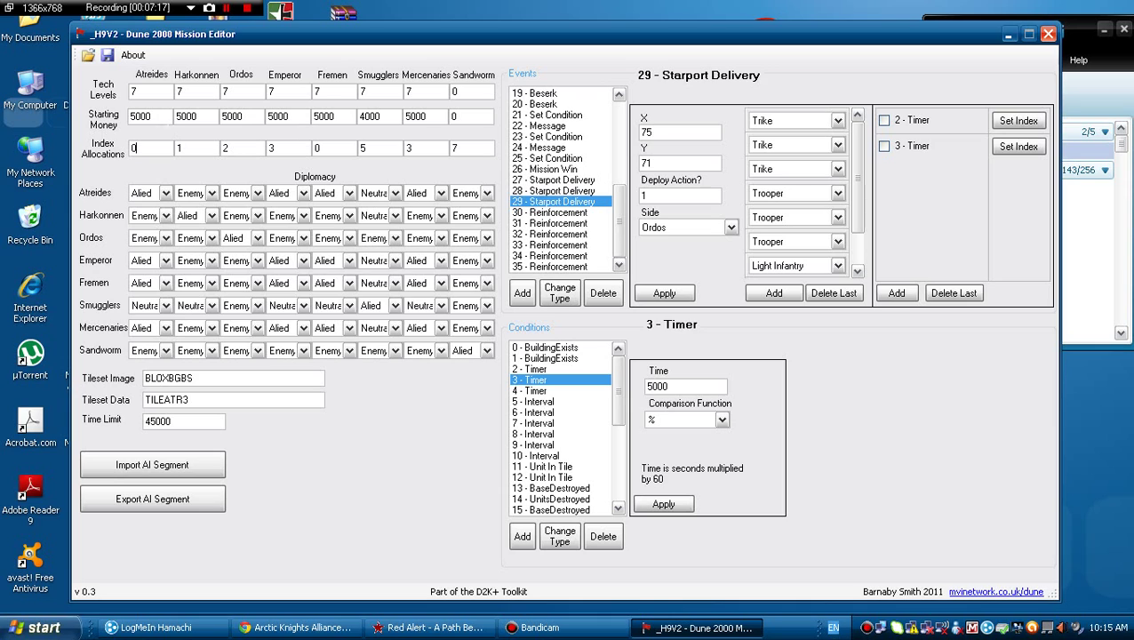
Step: Export the AI segment of side index 0 to the Desktop as _H9V2Seg0
{"action": "left_click", "coordinate": [198, 518]}
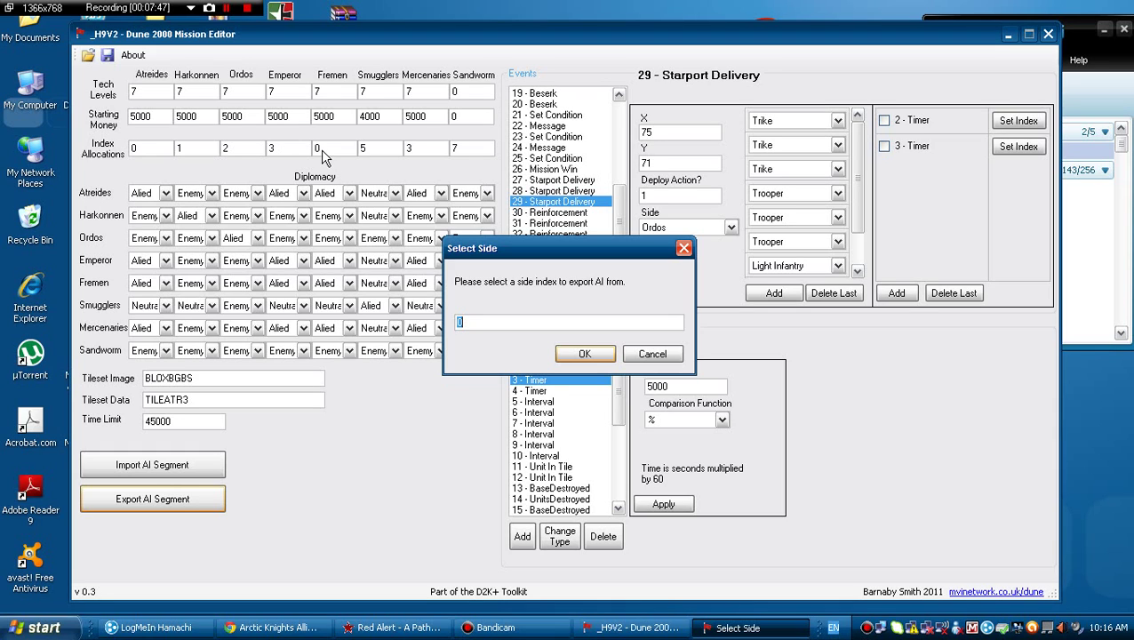
{"action": "type", "text": "34"}
{"action": "type", "text": "4"}
{"action": "type", "text": "0"}
{"action": "left_click", "coordinate": [579, 355]}
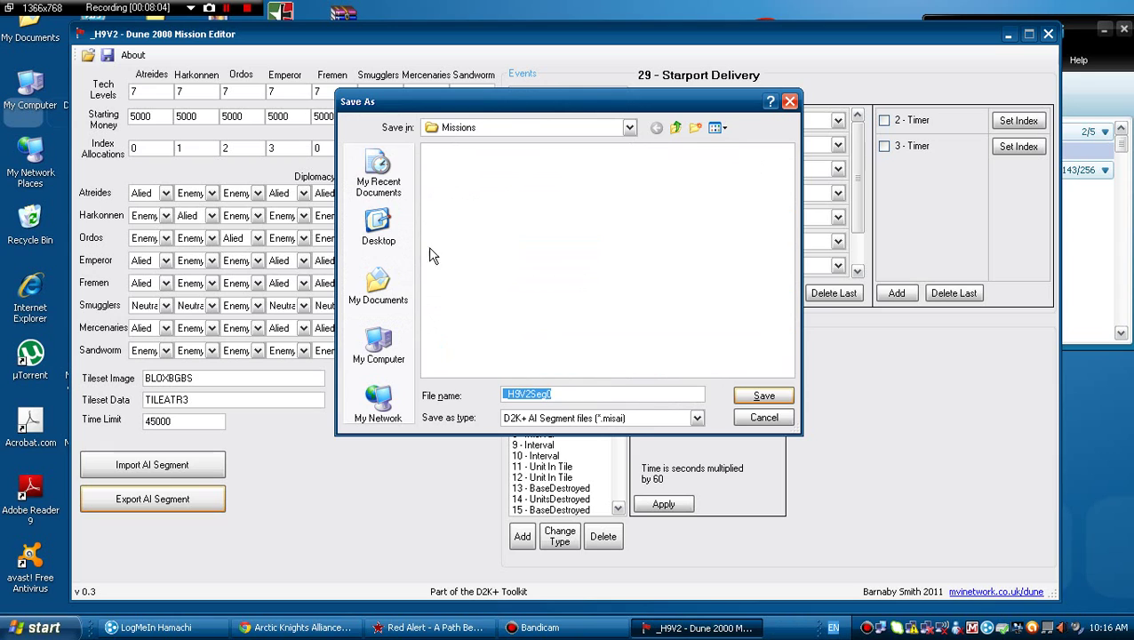
{"action": "left_click", "coordinate": [380, 228]}
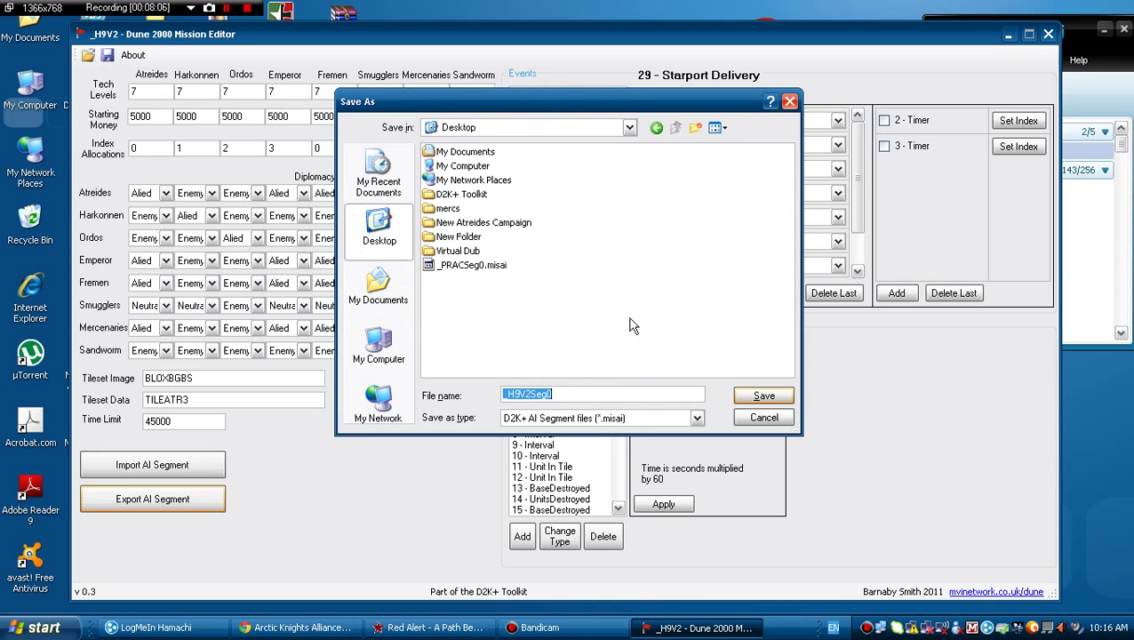
{"action": "left_click", "coordinate": [743, 402]}
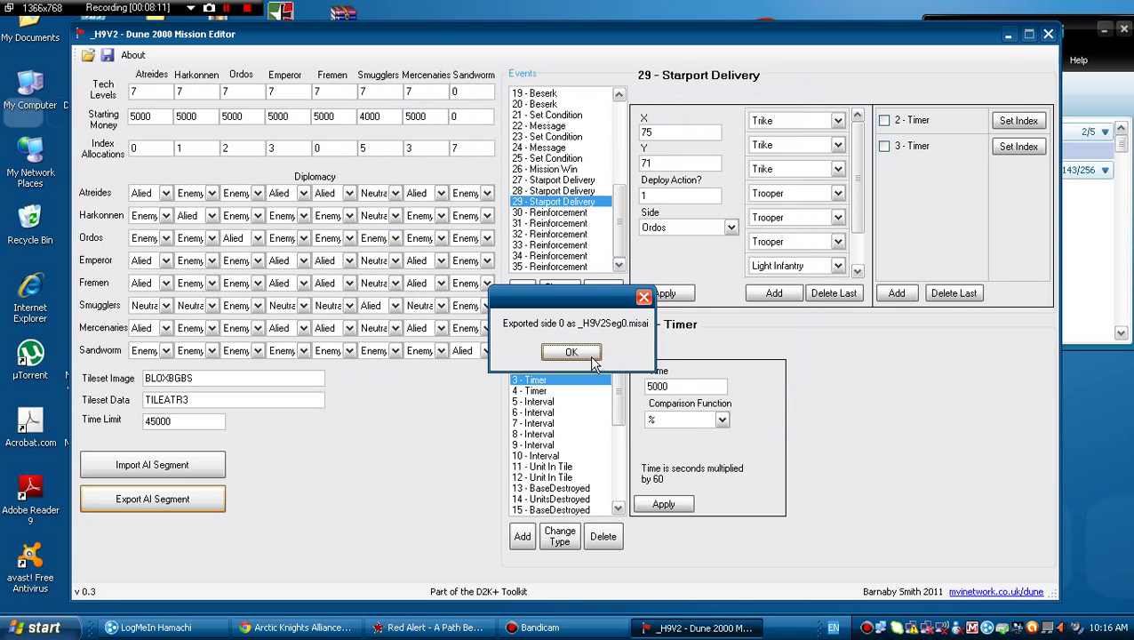
{"action": "left_click", "coordinate": [571, 353]}
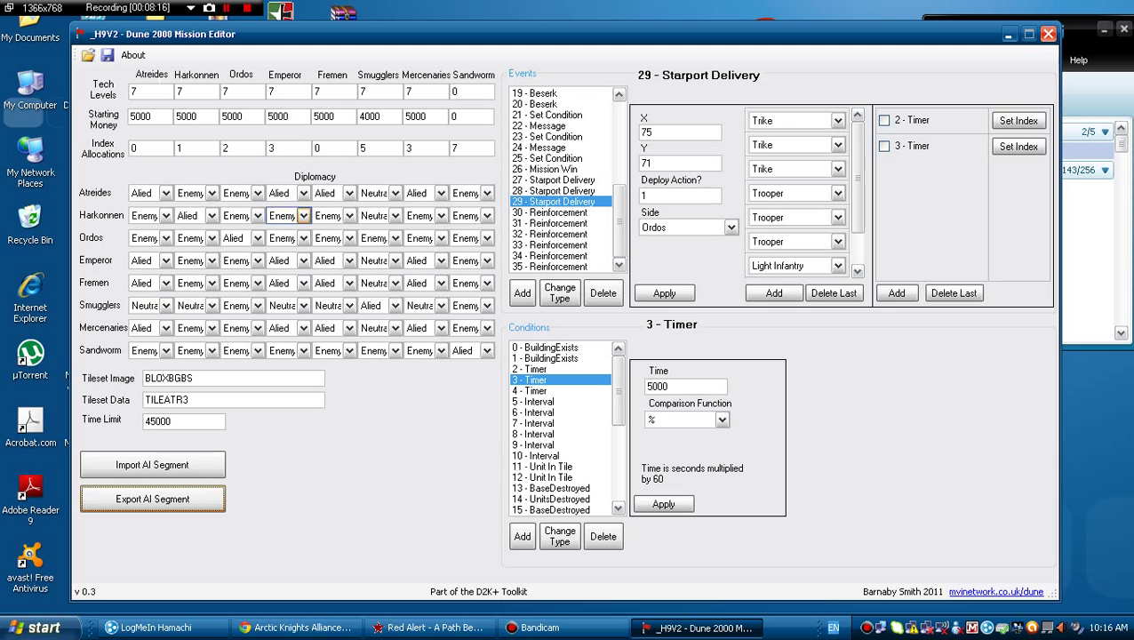
Step: Set the index allocation of the Fremen to 4 and of the Mercenaries to 6
{"action": "left_click", "coordinate": [317, 148]}
{"action": "key", "text": "BackSpace"}
{"action": "type", "text": "4"}
{"action": "left_click", "coordinate": [453, 146]}
{"action": "key", "text": "BackSpace"}
{"action": "double_click", "coordinate": [409, 147]}
{"action": "type", "text": "6"}
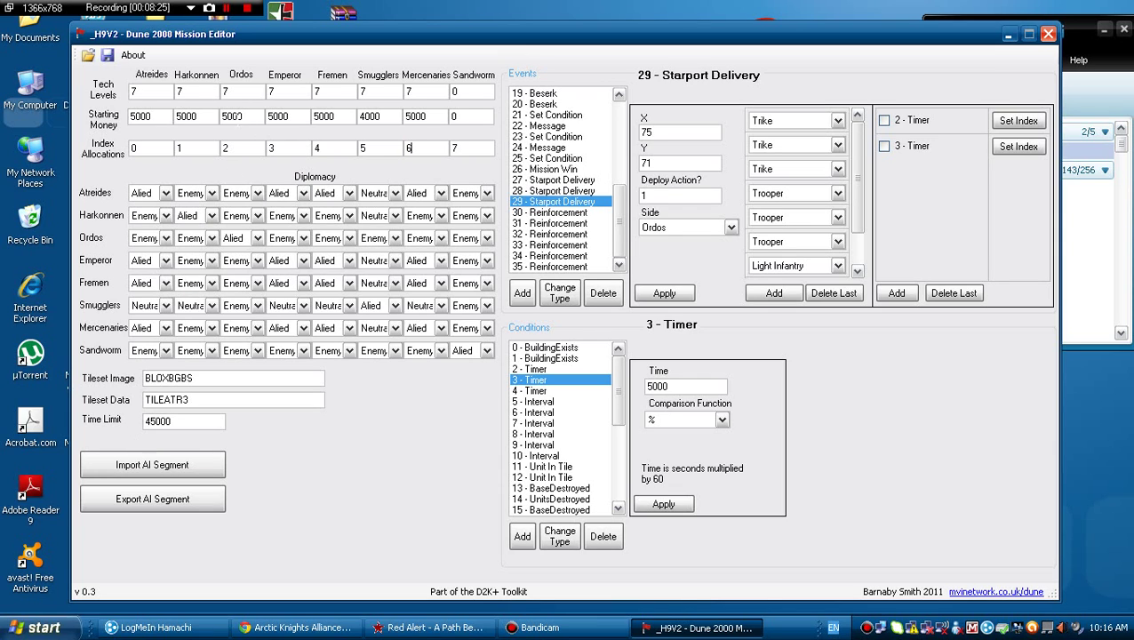
Step: Import the AI segment file _H9V2Seg0.misai from the Desktop, overwriting side index 2
{"action": "left_click", "coordinate": [185, 469]}
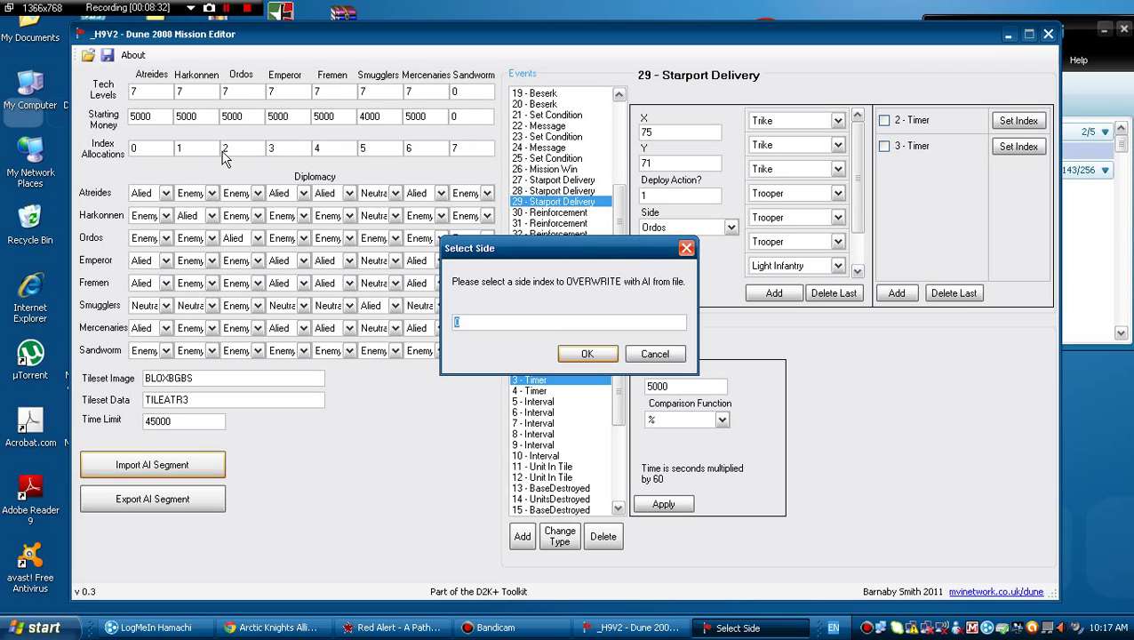
{"action": "type", "text": "2"}
{"action": "left_click", "coordinate": [586, 355]}
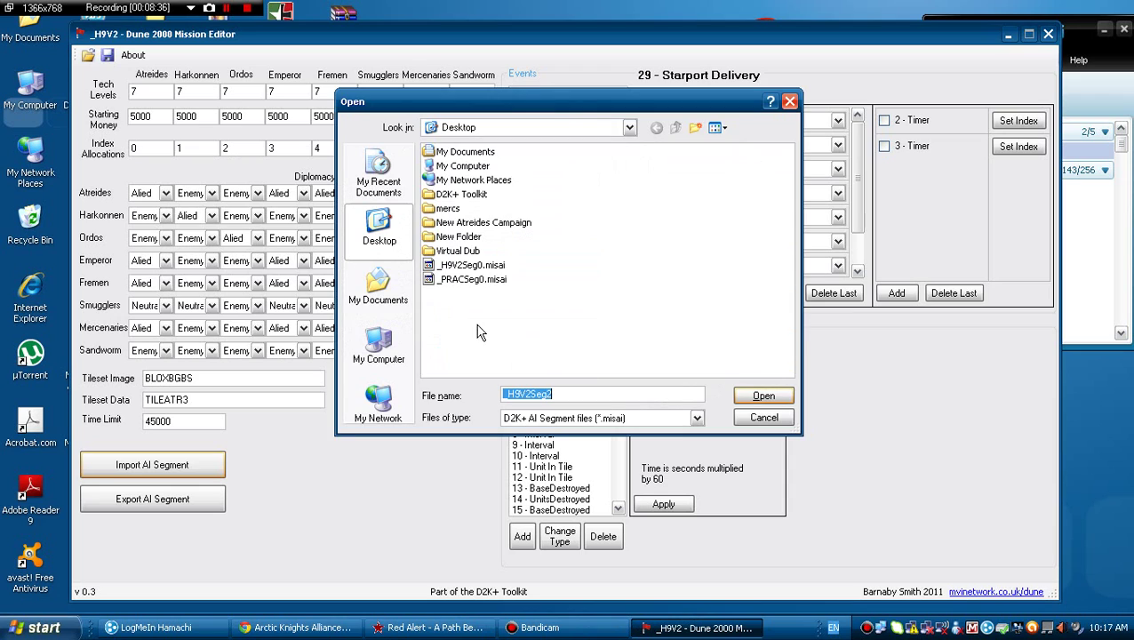
{"action": "left_click", "coordinate": [474, 265]}
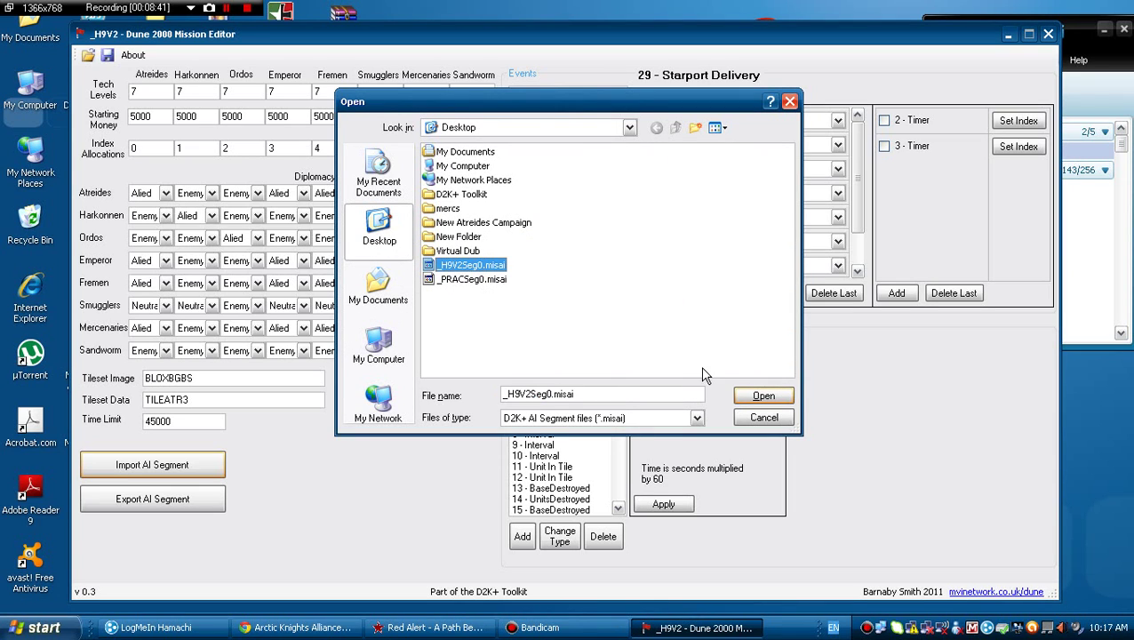
{"action": "left_click", "coordinate": [755, 404]}
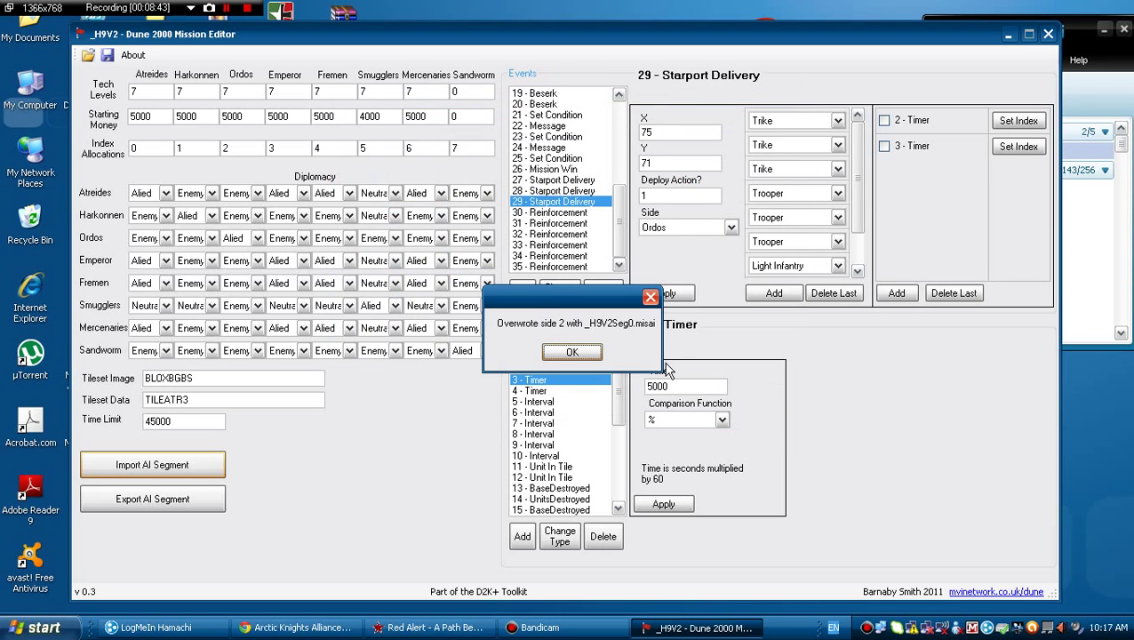
{"action": "left_click", "coordinate": [579, 353]}
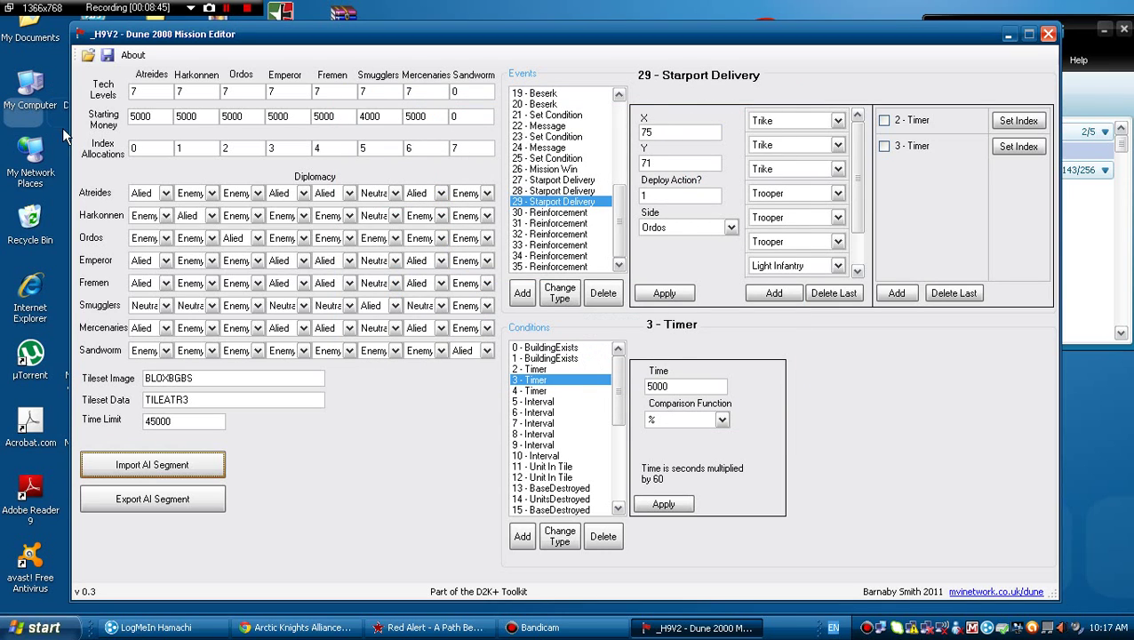
{"action": "key", "text": "Tab"}
{"action": "left_click", "coordinate": [229, 116]}
{"action": "left_click", "coordinate": [177, 146]}
{"action": "type", "text": "1"}
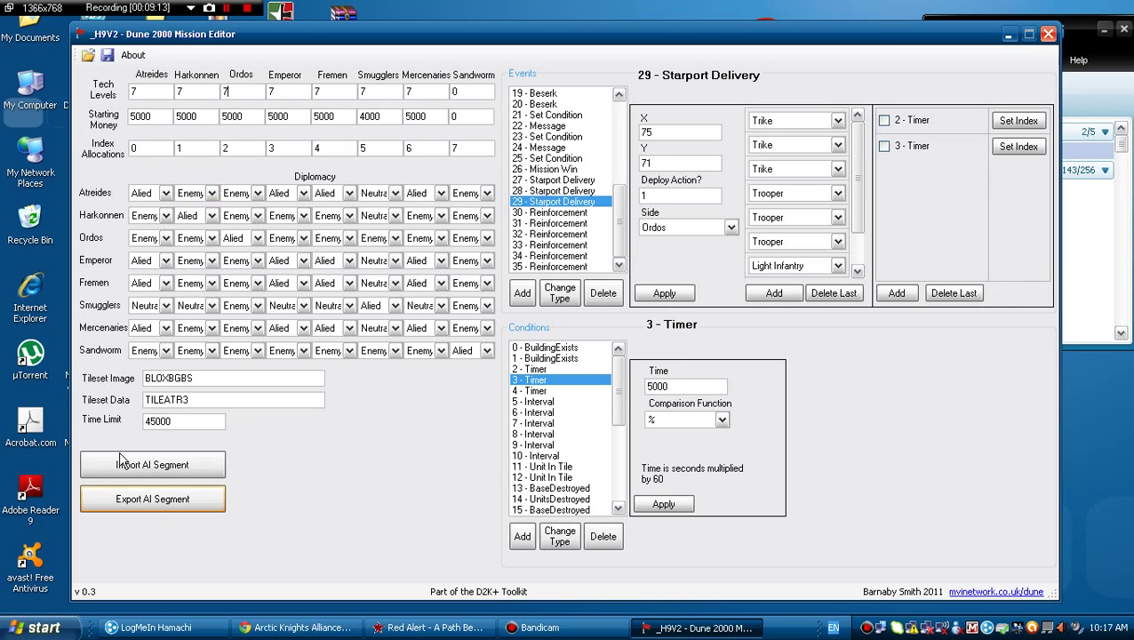
{"action": "double_click", "coordinate": [168, 378]}
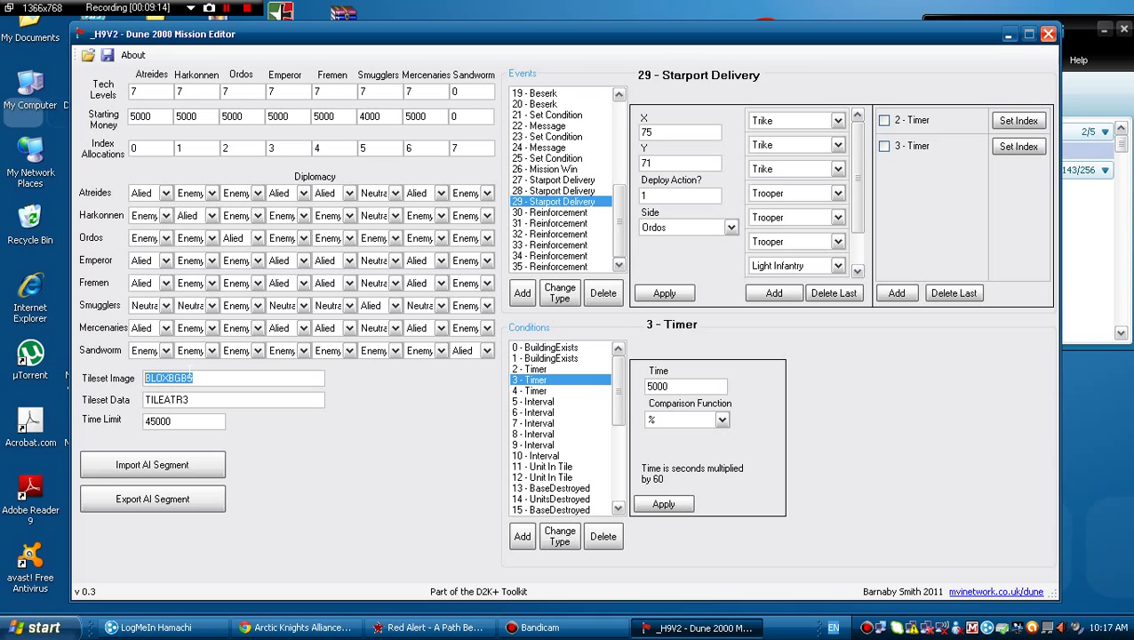
{"action": "left_click", "coordinate": [222, 400]}
Step: Examine Set Condition events 25 and 23 and look through dummy conditions 25 to 28
{"action": "left_click", "coordinate": [565, 159]}
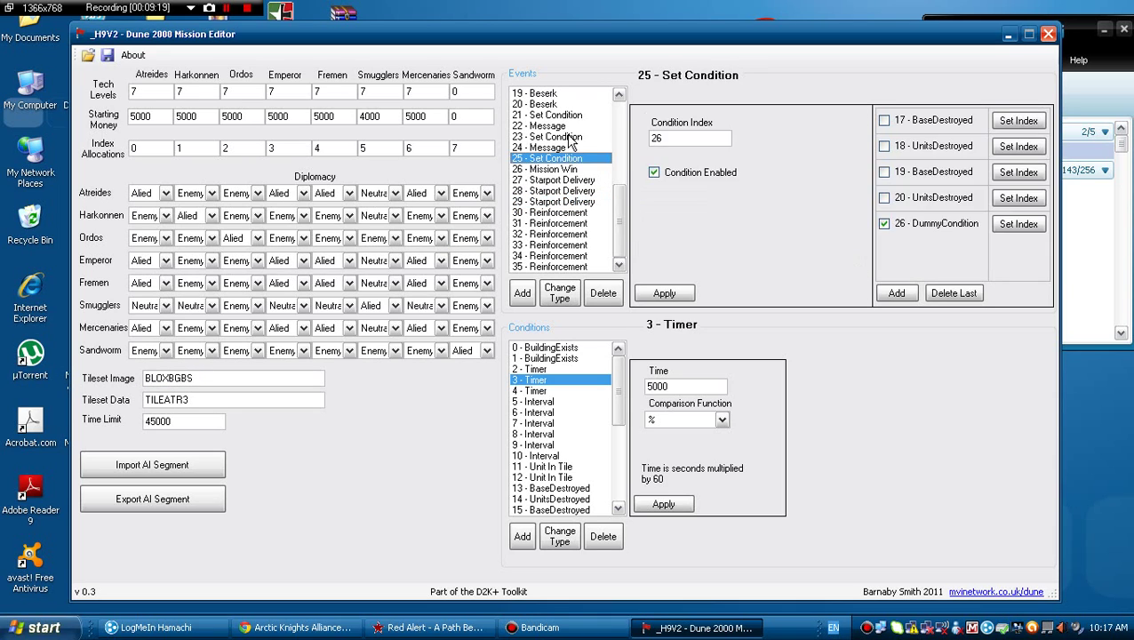
{"action": "left_click", "coordinate": [569, 138]}
{"action": "scroll", "coordinate": [618, 204], "scroll_direction": "up", "scroll_amount": 3}
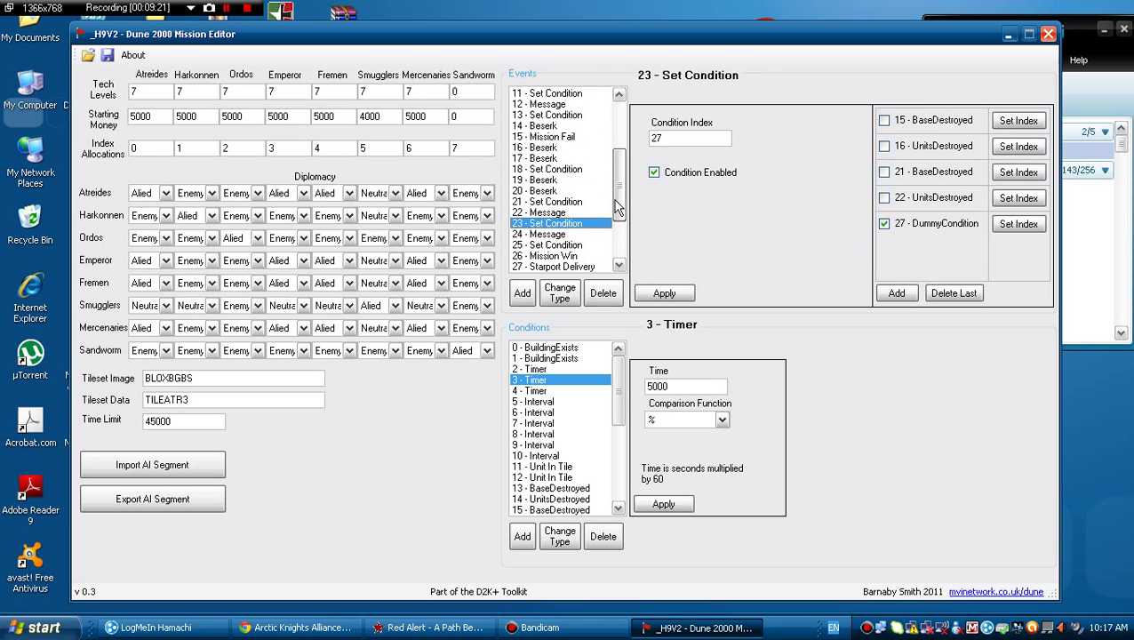
{"action": "left_click_drag", "start_coordinate": [613, 391], "coordinate": [625, 498]}
{"action": "left_click", "coordinate": [588, 456]}
{"action": "left_click", "coordinate": [589, 444]}
{"action": "left_click", "coordinate": [592, 434]}
{"action": "left_click", "coordinate": [580, 444]}
{"action": "left_click", "coordinate": [578, 466]}
{"action": "left_click", "coordinate": [583, 435]}
{"action": "left_click", "coordinate": [589, 465]}
{"action": "left_click", "coordinate": [590, 434]}
{"action": "left_click", "coordinate": [590, 444]}
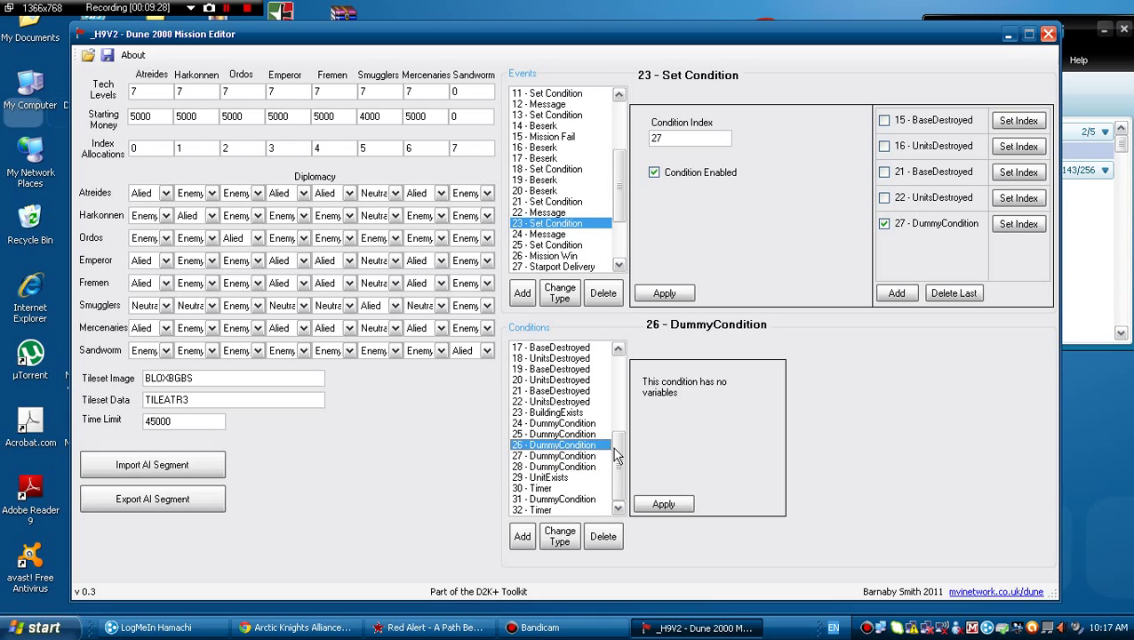
{"action": "left_click_drag", "start_coordinate": [619, 455], "coordinate": [635, 348]}
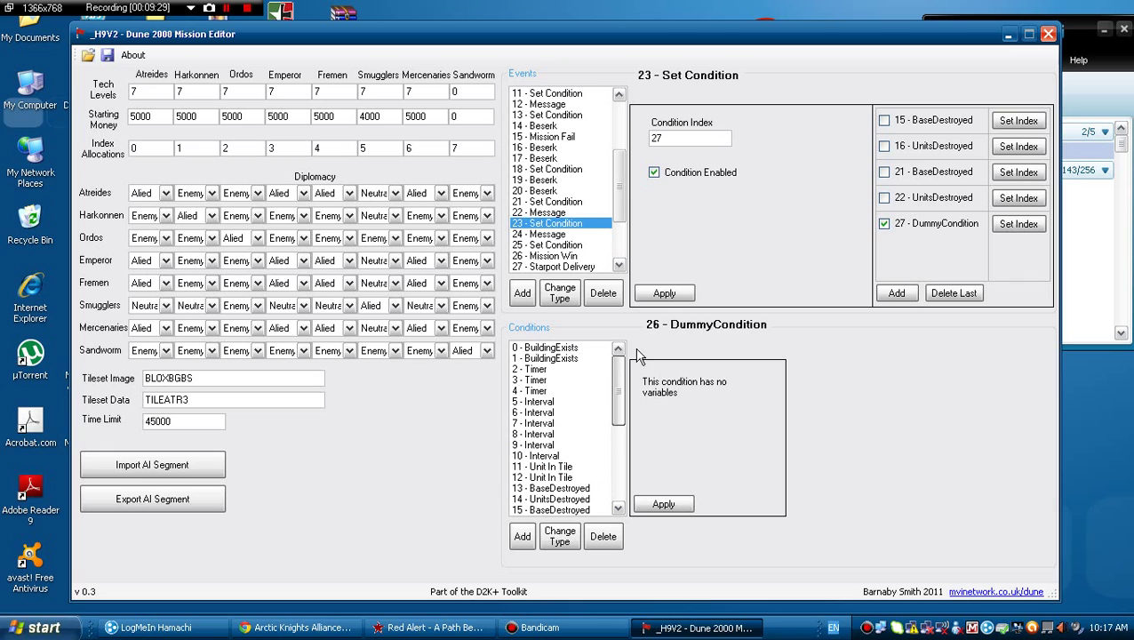
Step: Examine Set Condition events 18 and 9 and Message events 10 and 12
{"action": "left_click", "coordinate": [572, 169]}
{"action": "scroll", "coordinate": [573, 178], "scroll_direction": "up", "scroll_amount": 4}
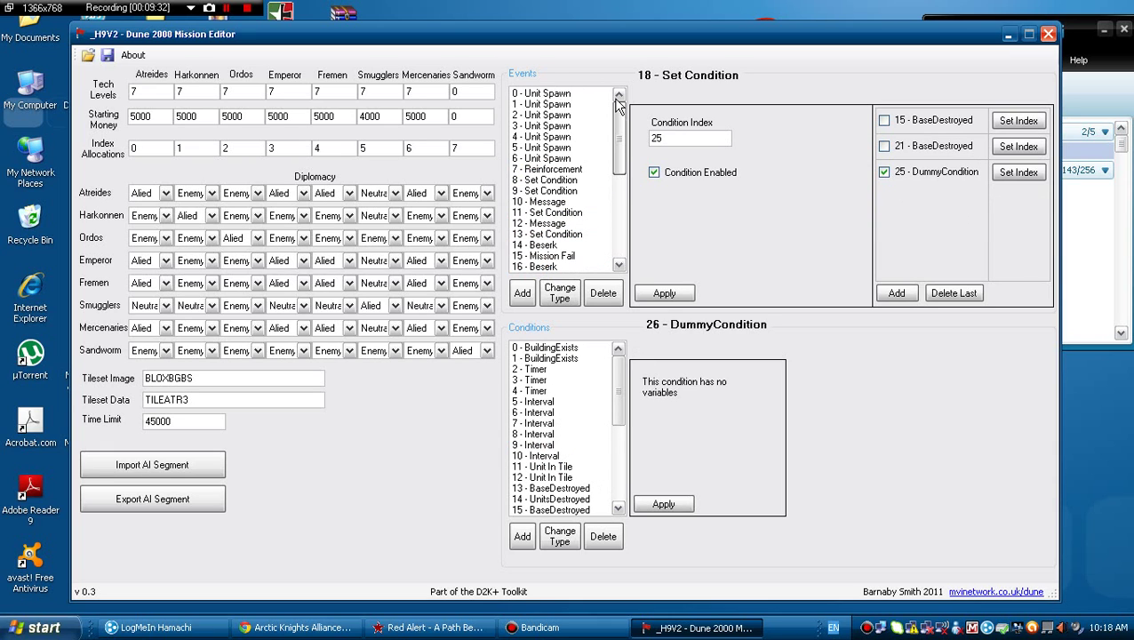
{"action": "left_click", "coordinate": [569, 190]}
{"action": "left_click", "coordinate": [556, 202]}
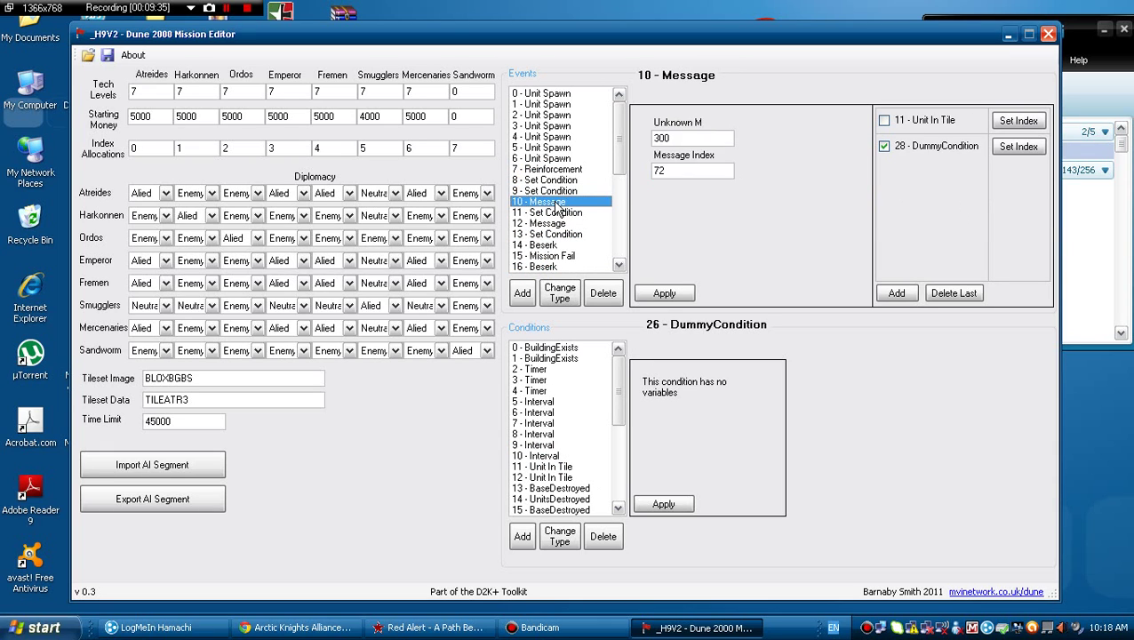
{"action": "left_click", "coordinate": [553, 223]}
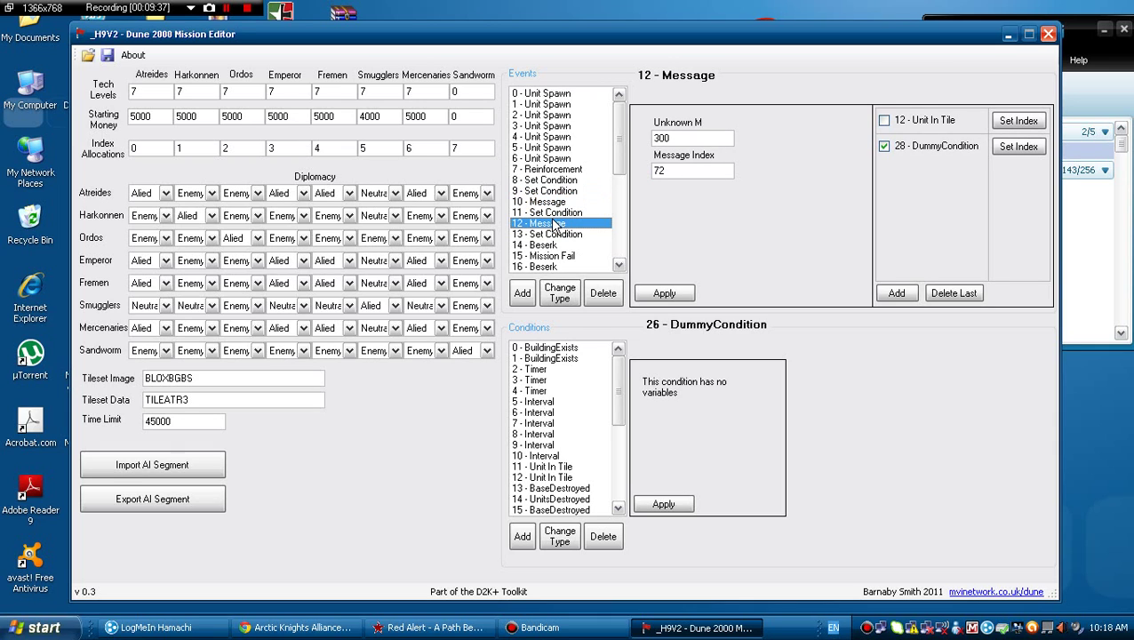